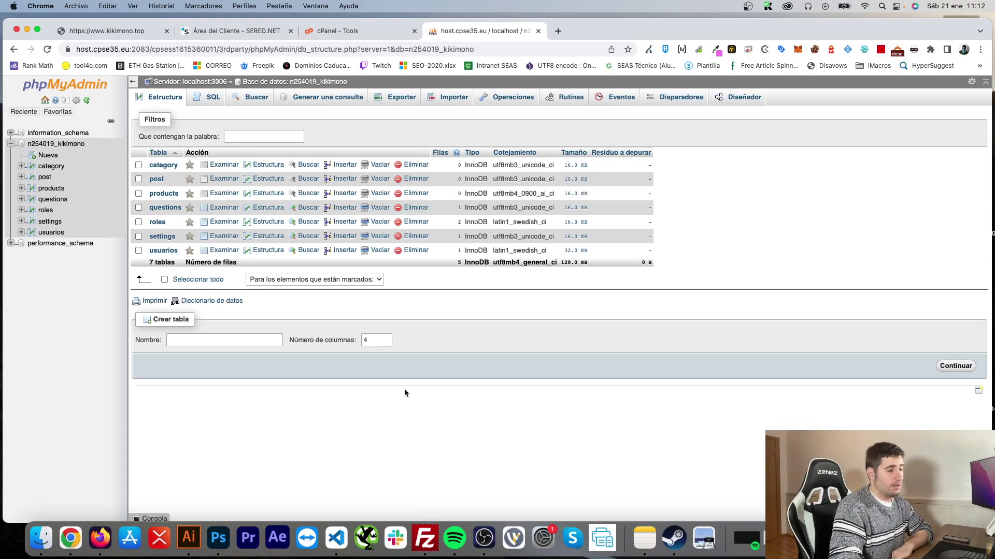
Step: Leave phpMyAdmin and bring the FileZilla FTP client to the front
{"action": "key", "text": "super+Tab"}
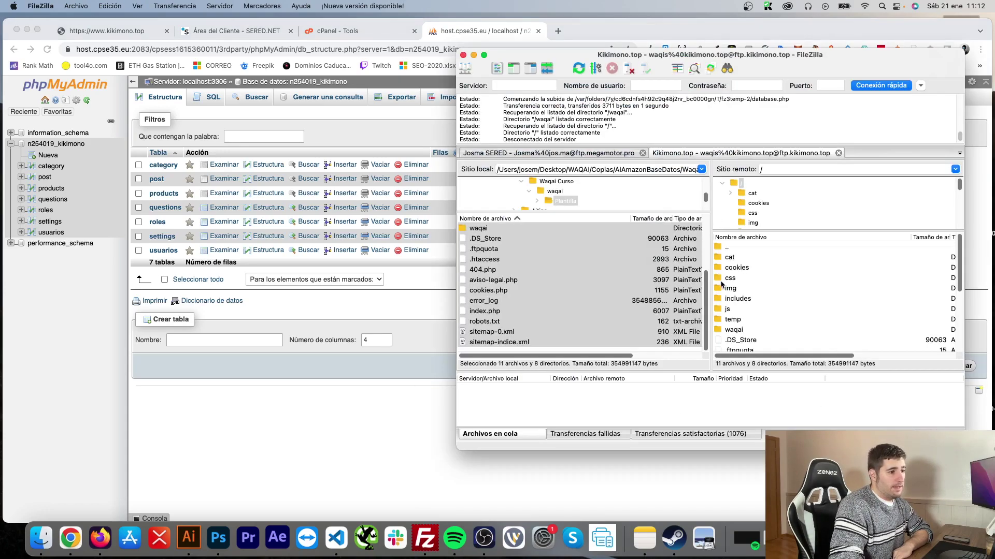
Step: Open the remote /waqai/includes/database.php in the code editor via Ver/Editar
{"action": "scroll", "coordinate": [722, 284], "scroll_direction": "down", "scroll_amount": 2}
{"action": "left_click", "coordinate": [732, 299]}
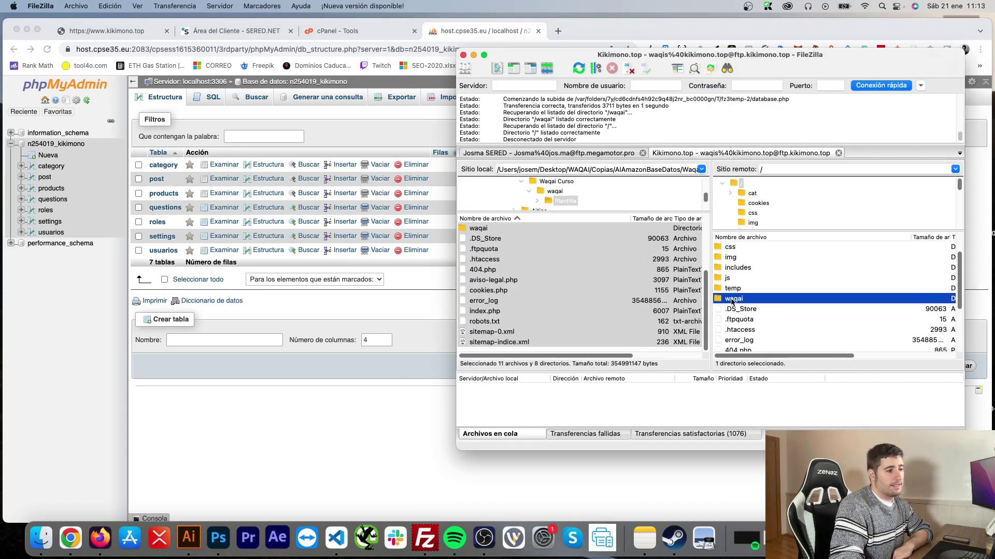
{"action": "double_click", "coordinate": [737, 299]}
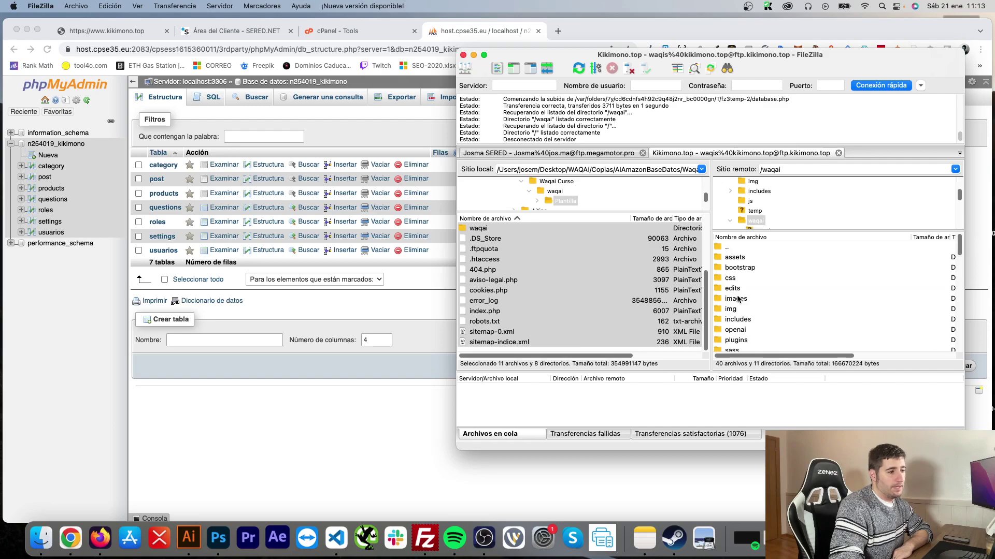
{"action": "double_click", "coordinate": [742, 324]}
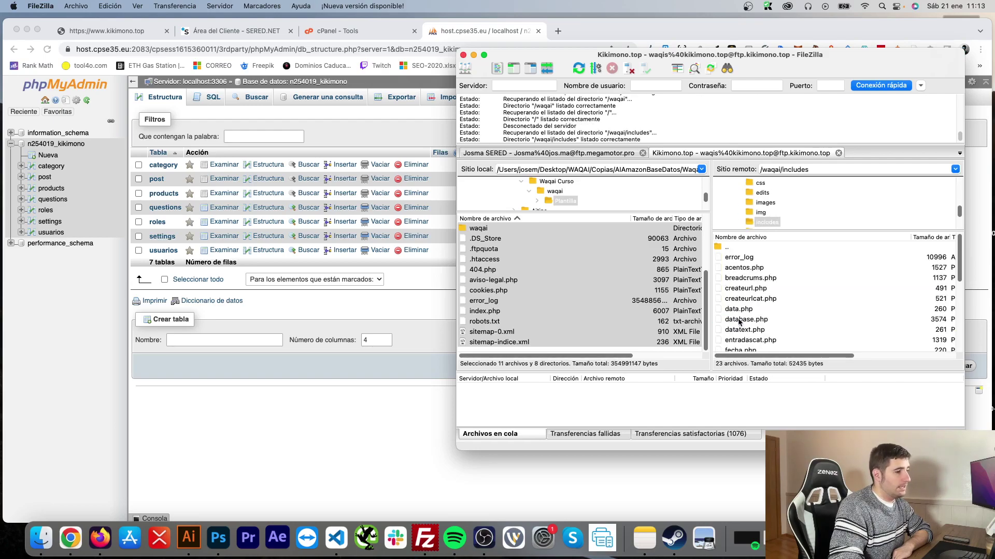
{"action": "left_click", "coordinate": [745, 320]}
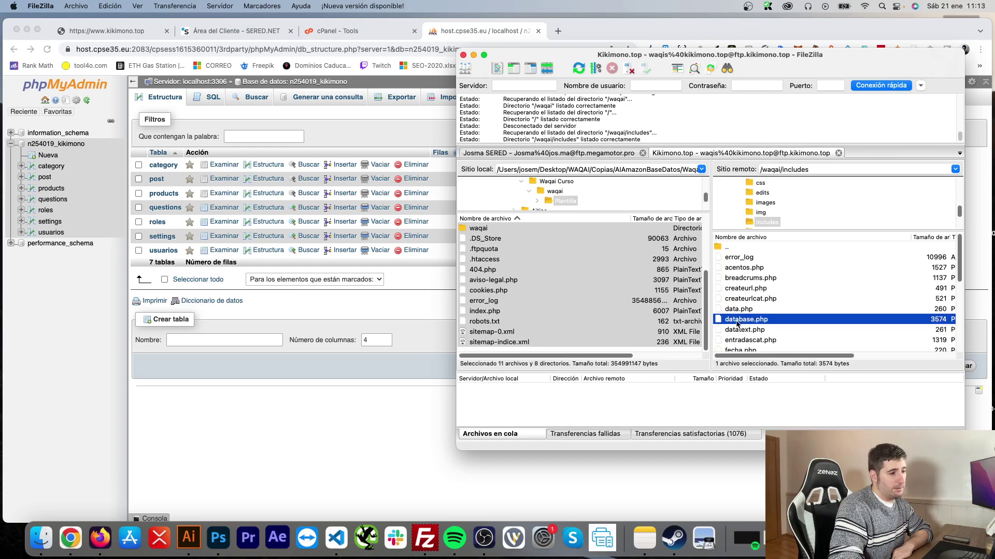
{"action": "right_click", "coordinate": [737, 325]}
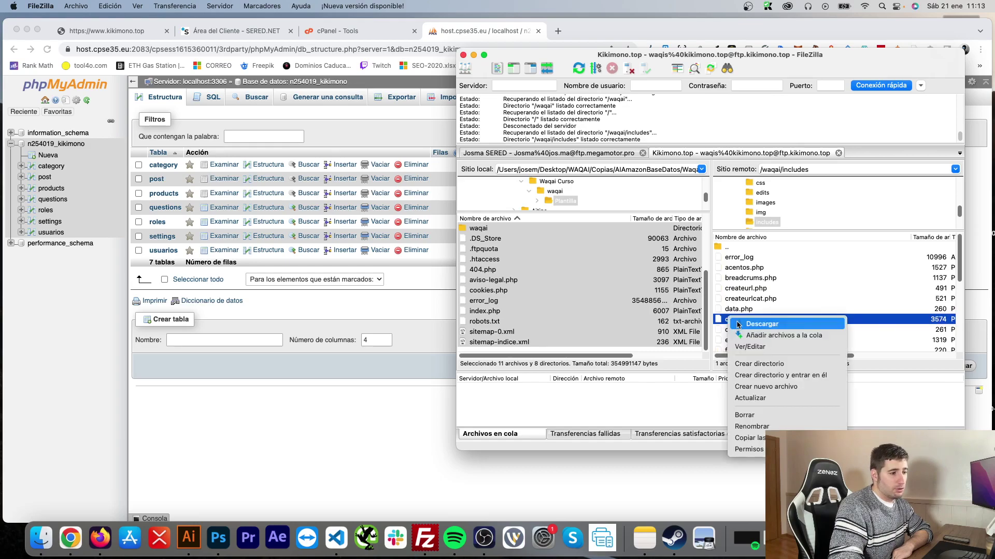
{"action": "left_click", "coordinate": [749, 347]}
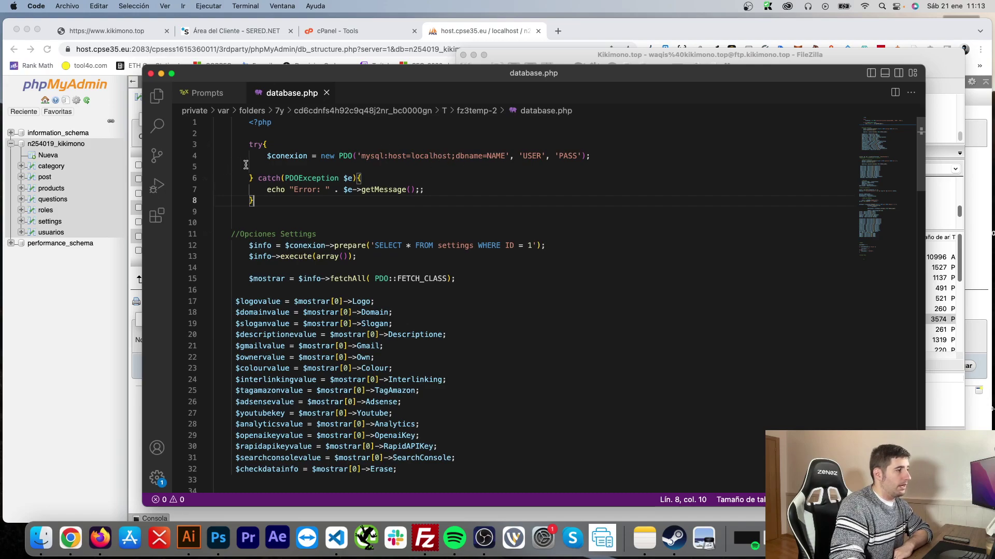
Step: Inspect line 4's PDO connection, selecting its USER and PASS placeholders
{"action": "left_click", "coordinate": [289, 153]}
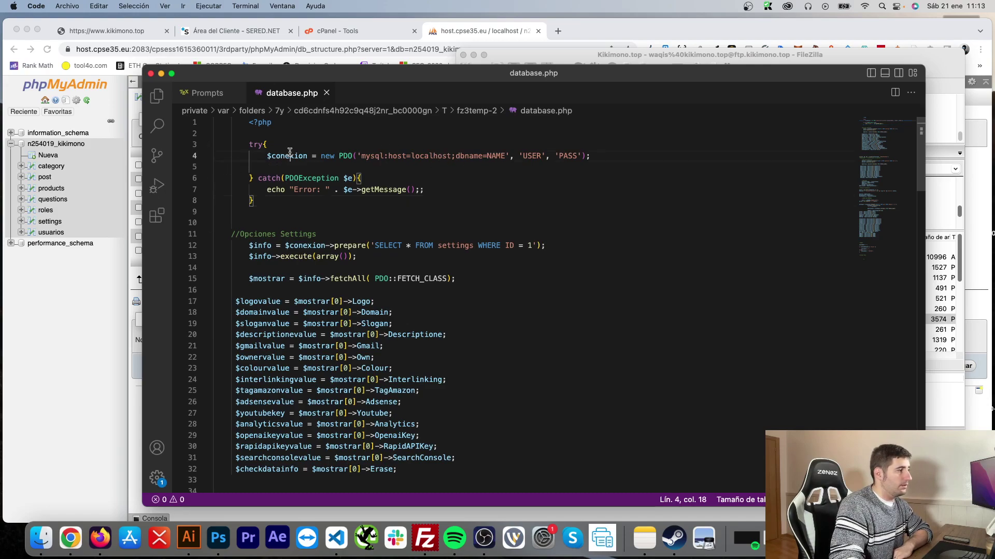
{"action": "double_click", "coordinate": [496, 155]}
{"action": "double_click", "coordinate": [534, 156]}
{"action": "double_click", "coordinate": [568, 156]}
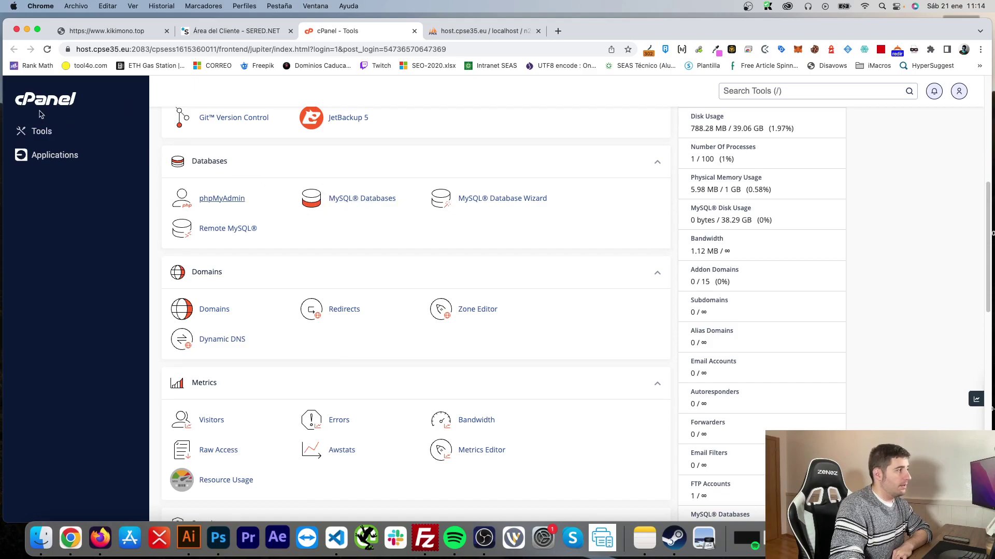
Step: Copy n254019_kikimono from cPanel's MySQL Databases list and paste it over NAME
{"action": "left_click", "coordinate": [361, 202]}
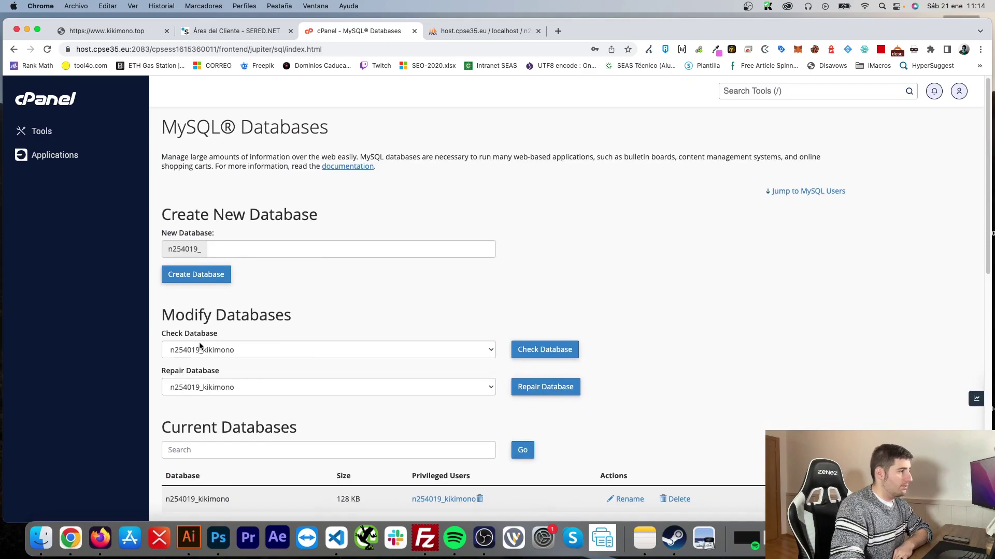
{"action": "scroll", "coordinate": [177, 279], "scroll_direction": "down", "scroll_amount": 3}
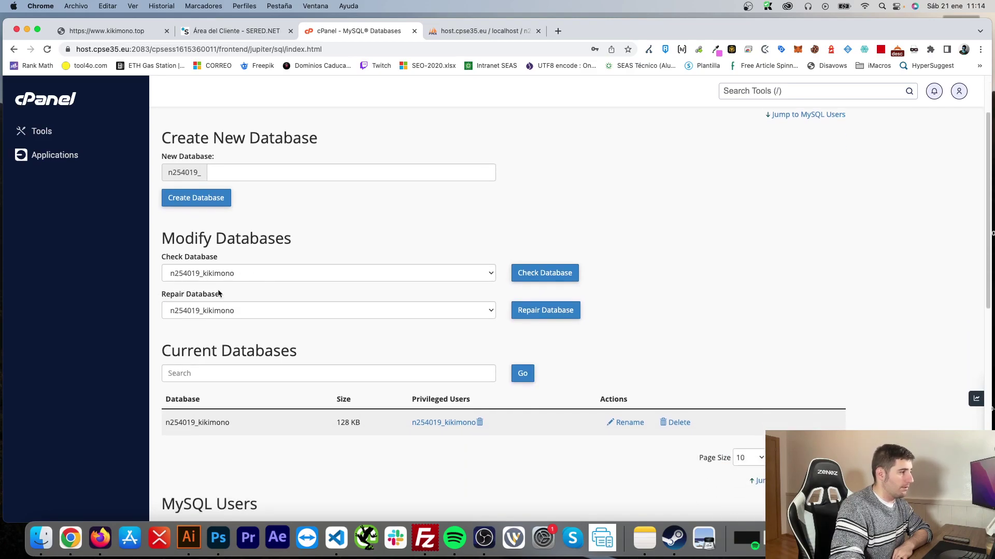
{"action": "scroll", "coordinate": [221, 336], "scroll_direction": "down", "scroll_amount": 5}
{"action": "scroll", "coordinate": [237, 309], "scroll_direction": "up", "scroll_amount": 2}
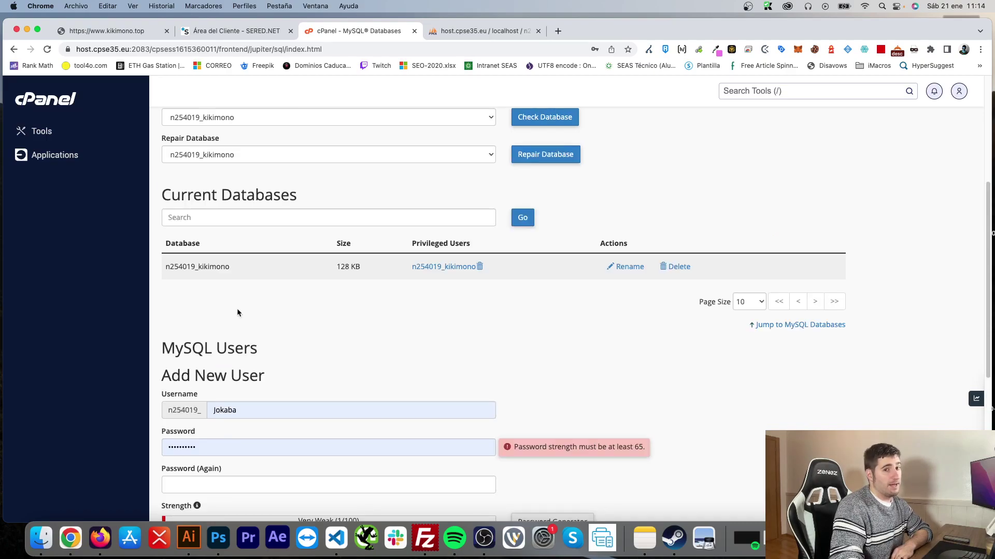
{"action": "left_click_drag", "start_coordinate": [234, 267], "coordinate": [166, 265]}
{"action": "key", "text": "super+c"}
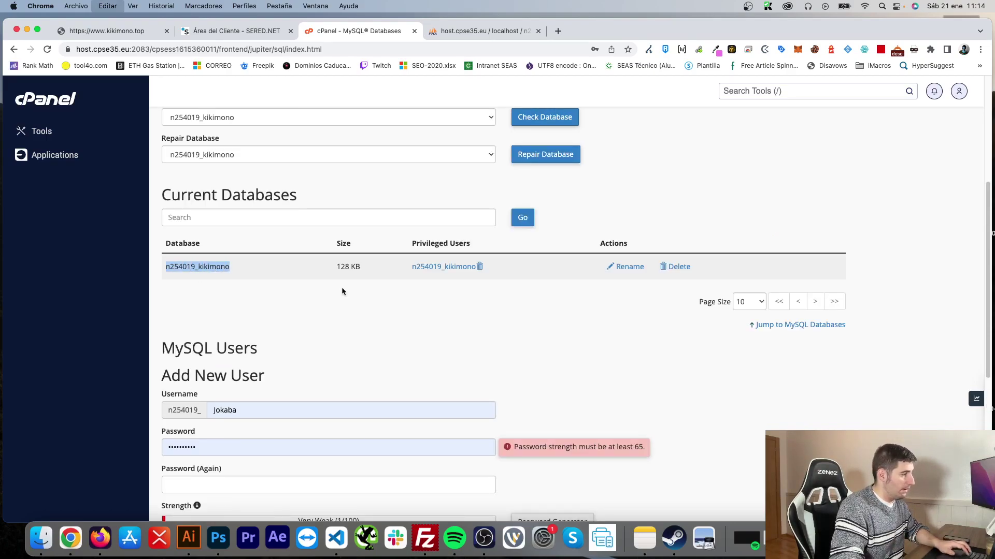
{"action": "key", "text": "super+Tab"}
{"action": "double_click", "coordinate": [496, 156]}
{"action": "key", "text": "super+v"}
{"action": "double_click", "coordinate": [586, 156]}
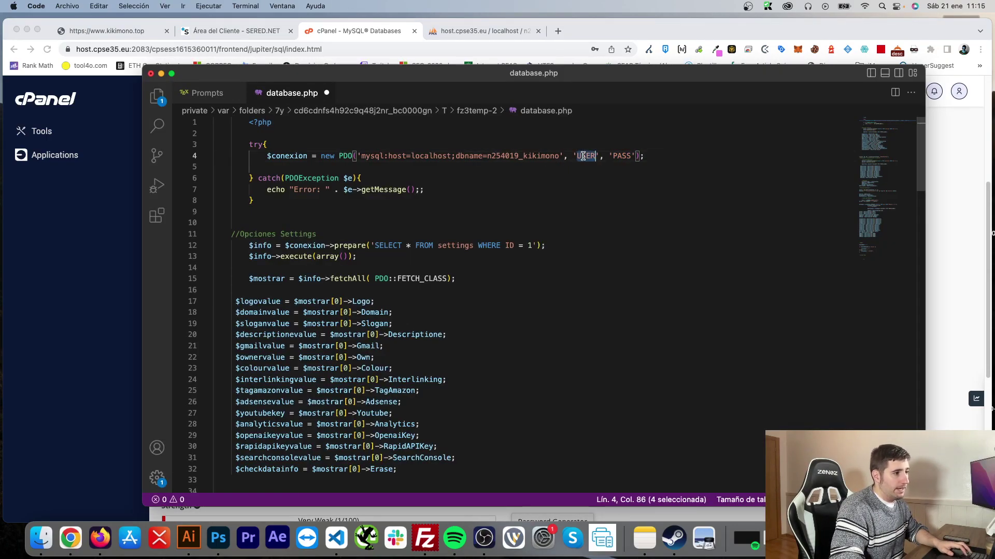
{"action": "key", "text": "super+v"}
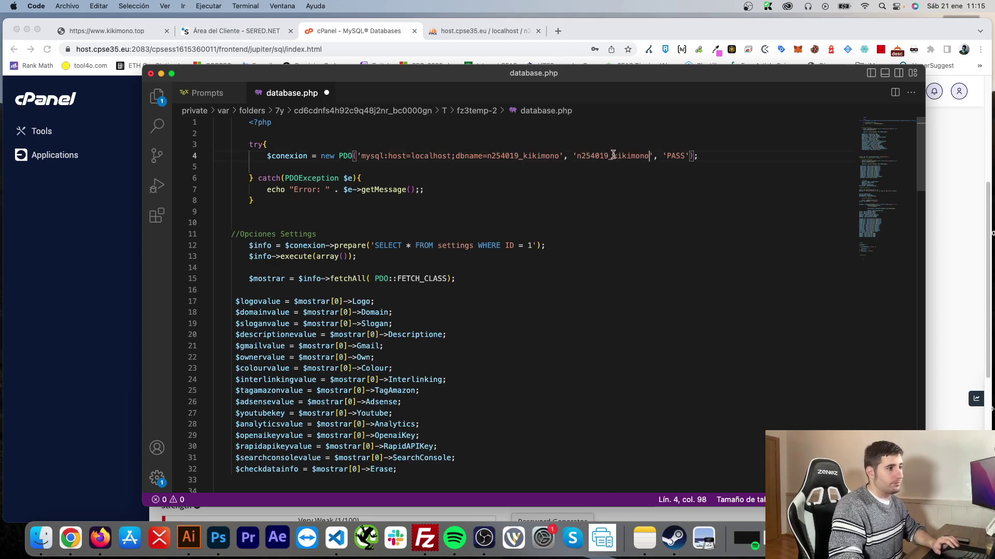
{"action": "key", "text": "super+Tab"}
{"action": "scroll", "coordinate": [418, 306], "scroll_direction": "down", "scroll_amount": 6}
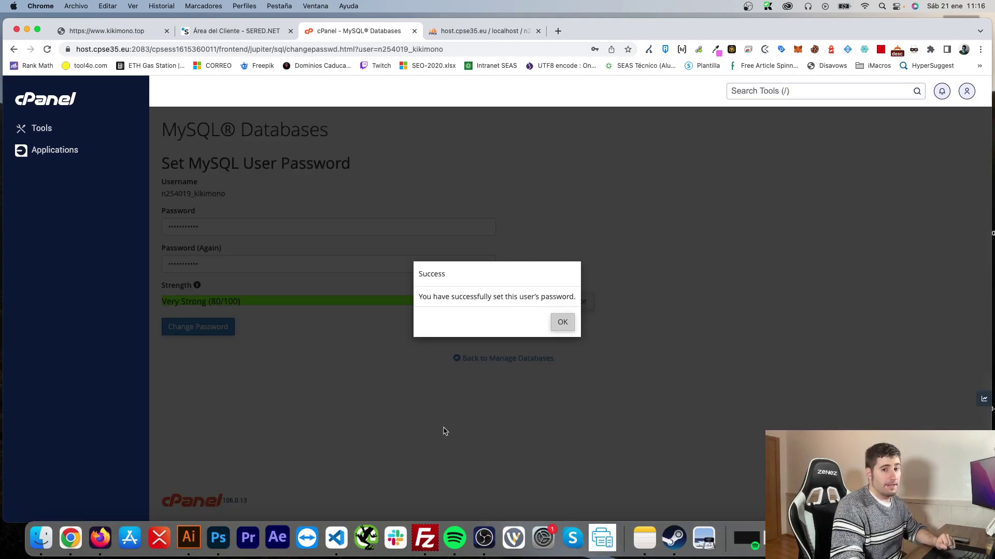
{"action": "left_click", "coordinate": [561, 333]}
Step: Save database.php, upload it to the server, and reload kikimono.top to test the connection
{"action": "key", "text": "super+Tab"}
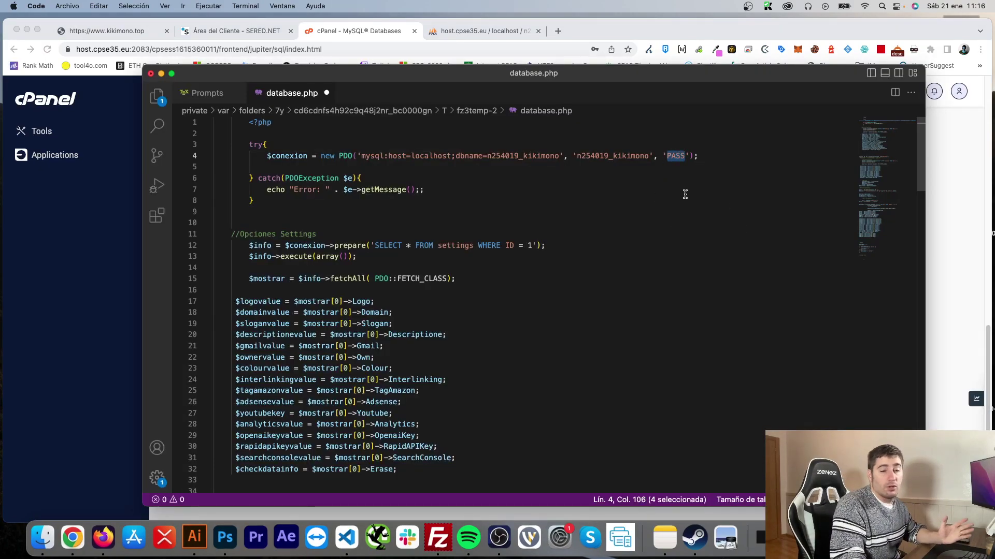
{"action": "left_click", "coordinate": [601, 257]}
{"action": "scroll", "coordinate": [593, 264], "scroll_direction": "down", "scroll_amount": 3}
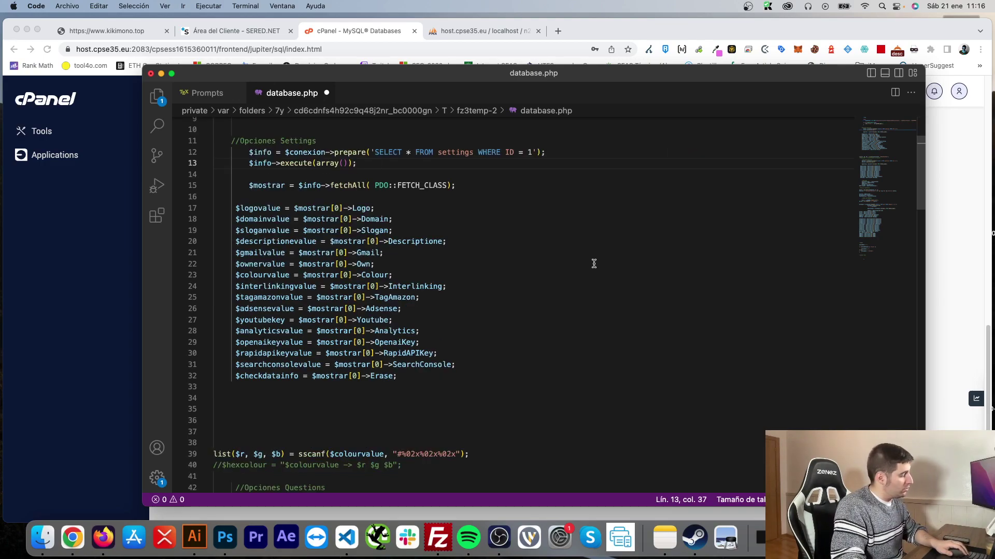
{"action": "key", "text": "super+s"}
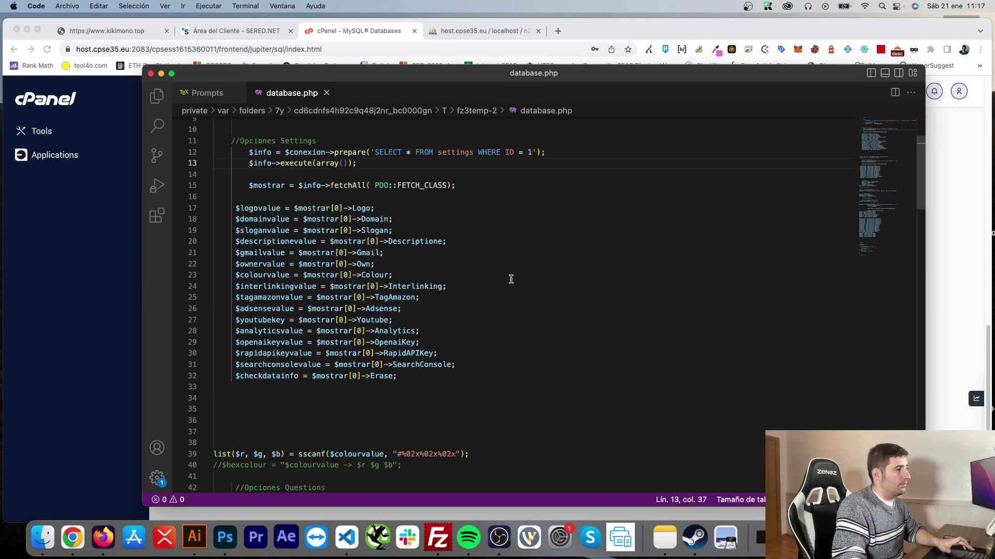
{"action": "left_click", "coordinate": [438, 537]}
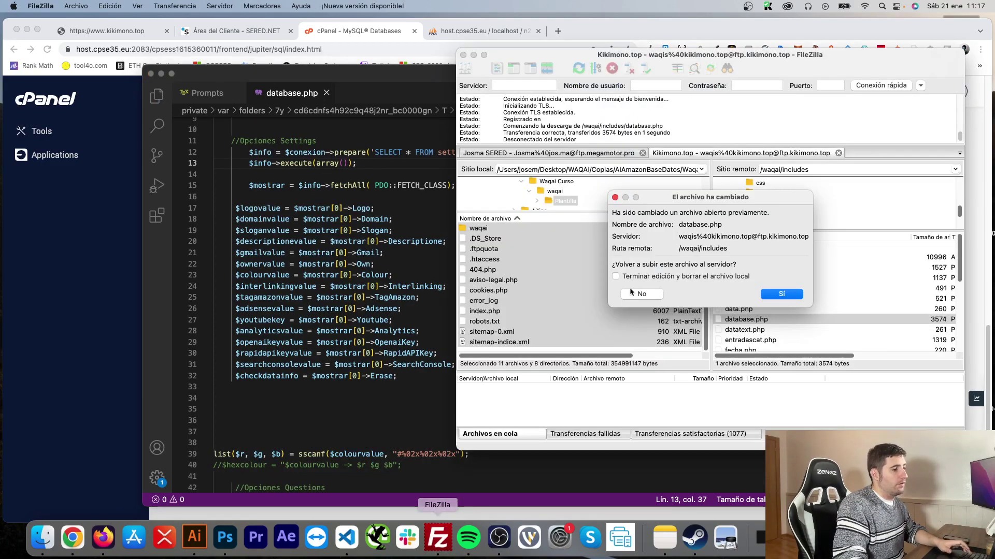
{"action": "left_click", "coordinate": [782, 293]}
{"action": "left_click", "coordinate": [106, 30]}
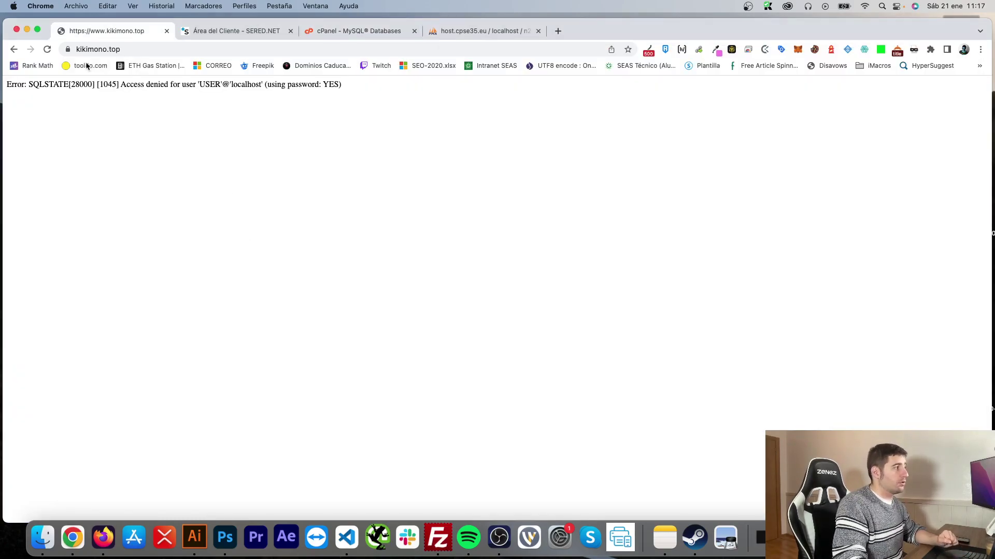
{"action": "left_click", "coordinate": [46, 49]}
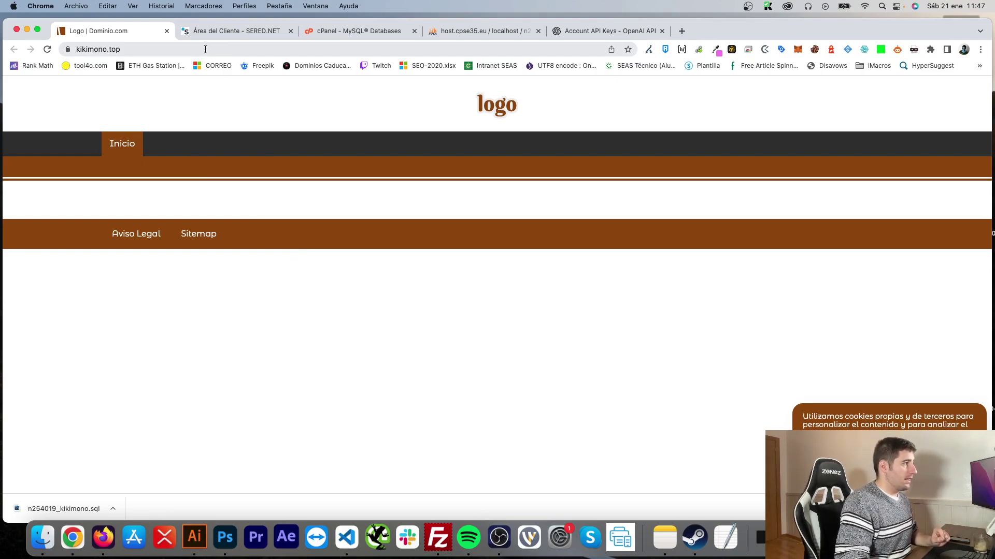
Step: Place the cursor at the end of the kikimono.top address to extend the URL
{"action": "left_click", "coordinate": [205, 49]}
{"action": "left_click", "coordinate": [209, 49]}
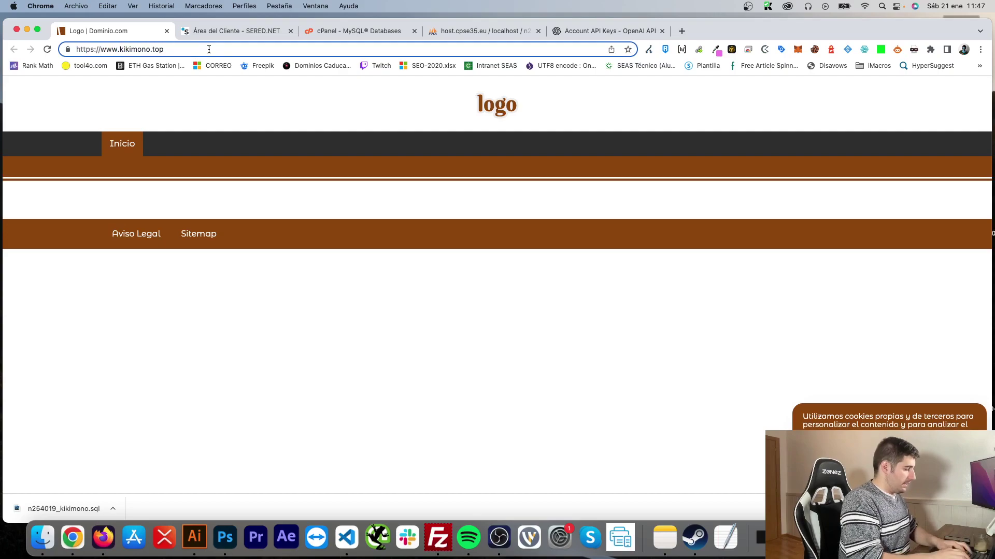
Step: Log in at kikimono.top/waqai/login with the autofilled admin credentials and open Users
{"action": "type", "text": "/waqai/login"}
{"action": "key", "text": "Return"}
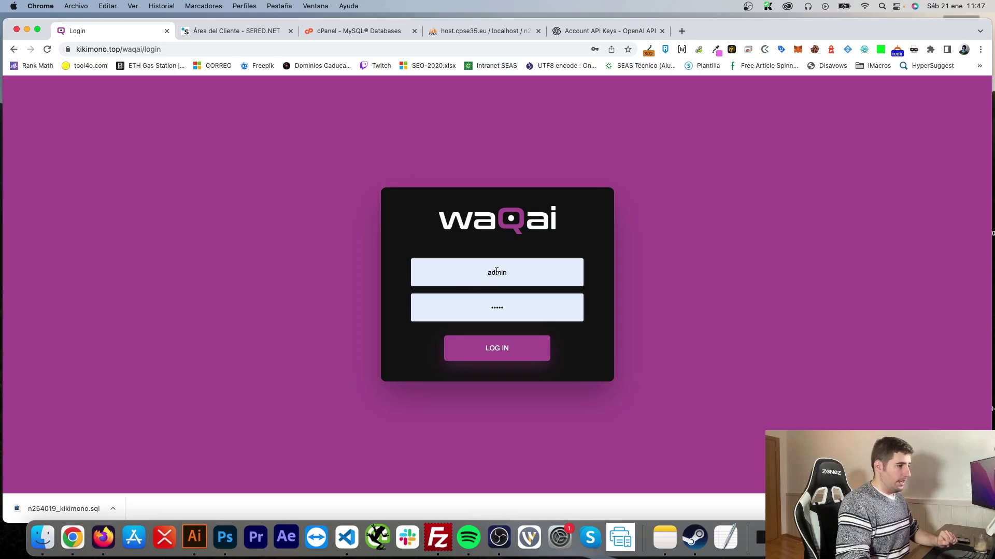
{"action": "left_click", "coordinate": [497, 272]}
{"action": "left_click", "coordinate": [786, 213]}
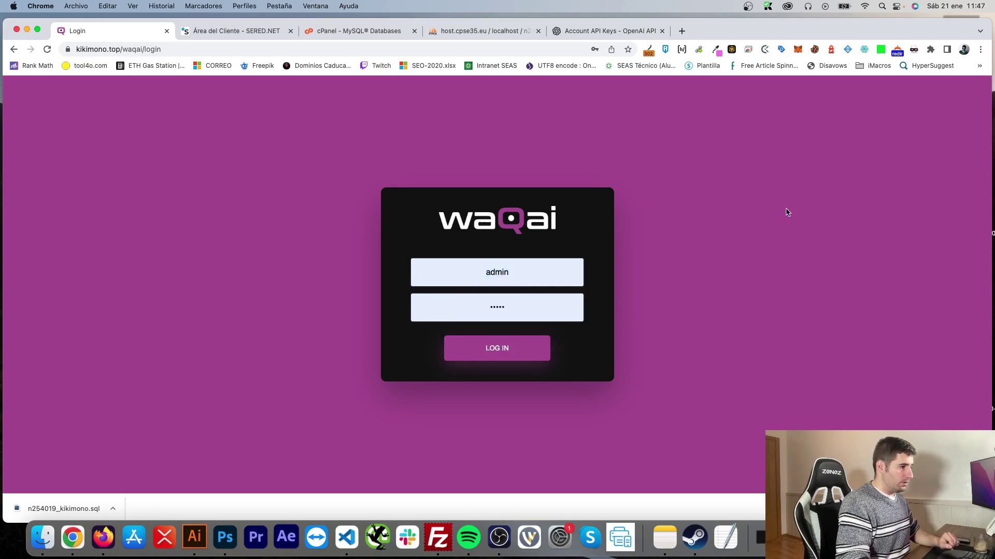
{"action": "double_click", "coordinate": [507, 309]}
{"action": "left_click", "coordinate": [712, 260]}
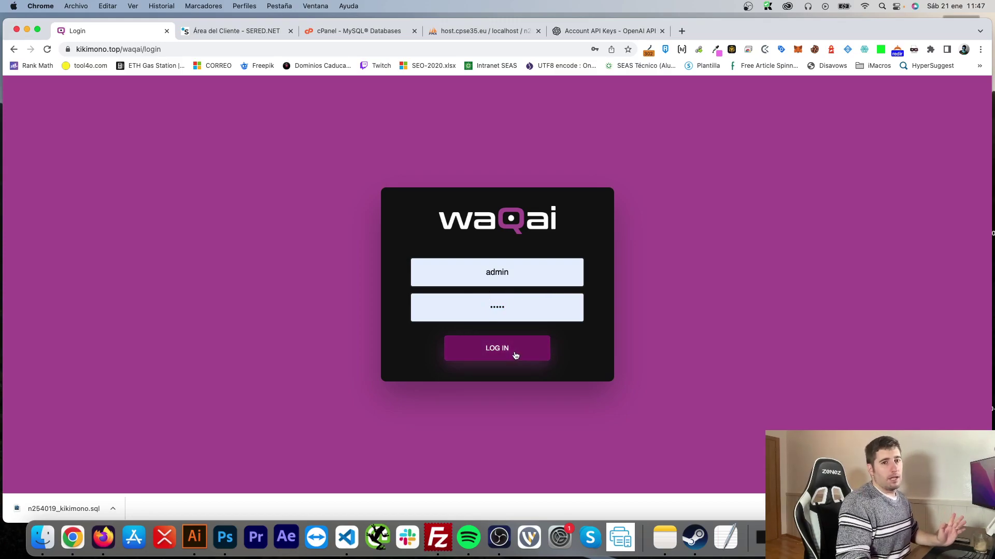
{"action": "left_click", "coordinate": [516, 356]}
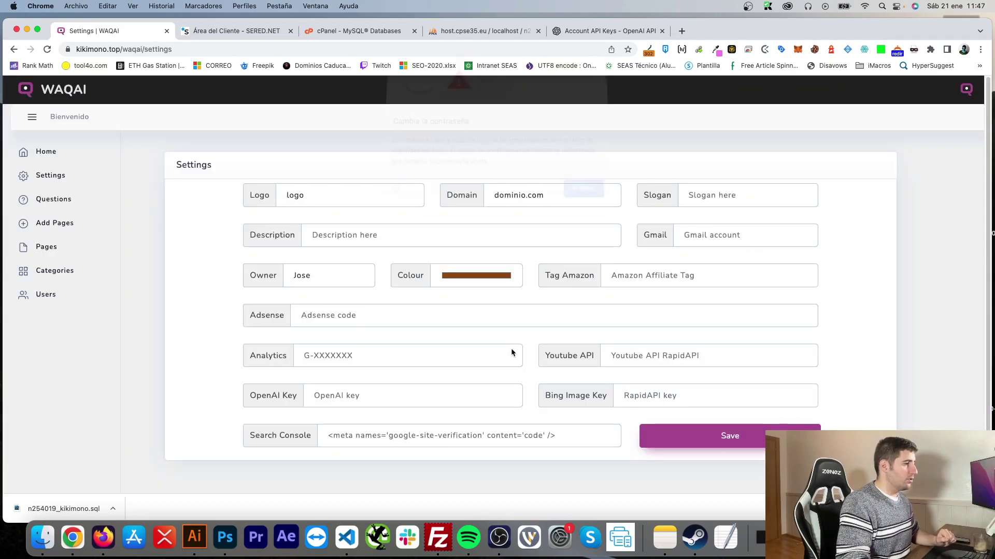
{"action": "left_click", "coordinate": [582, 201]}
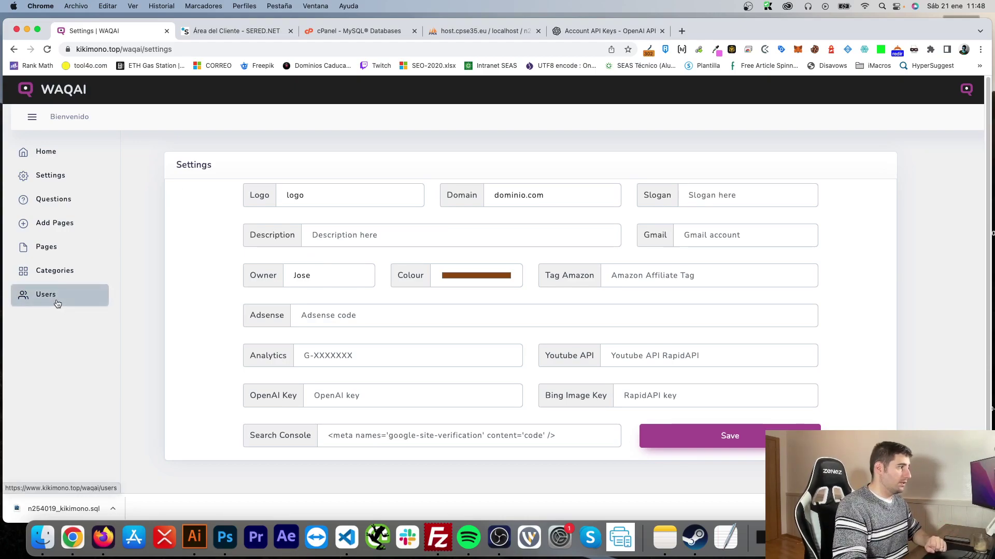
{"action": "left_click", "coordinate": [57, 301]}
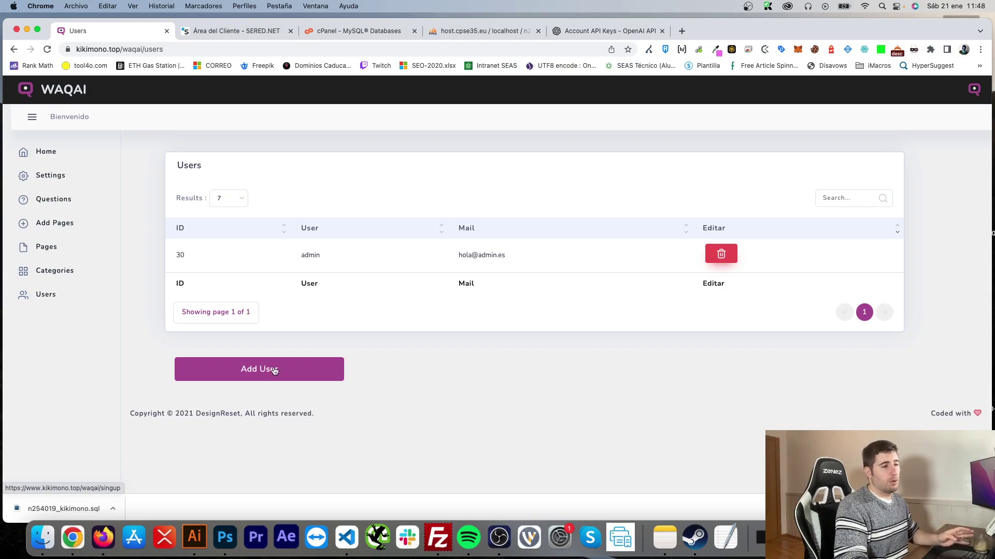
Step: Register a new user through Add User and sign in with that account
{"action": "left_click", "coordinate": [273, 371]}
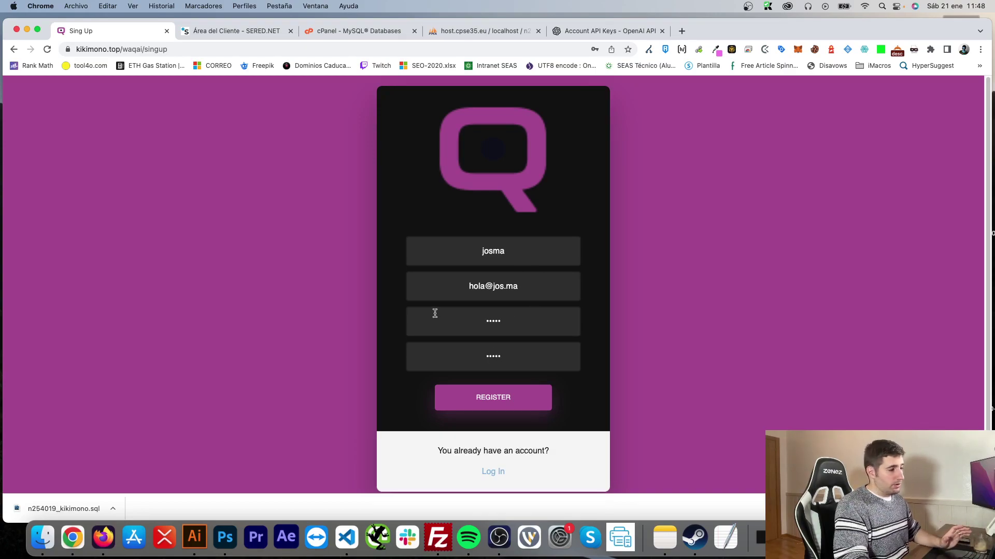
{"action": "left_click", "coordinate": [492, 400]}
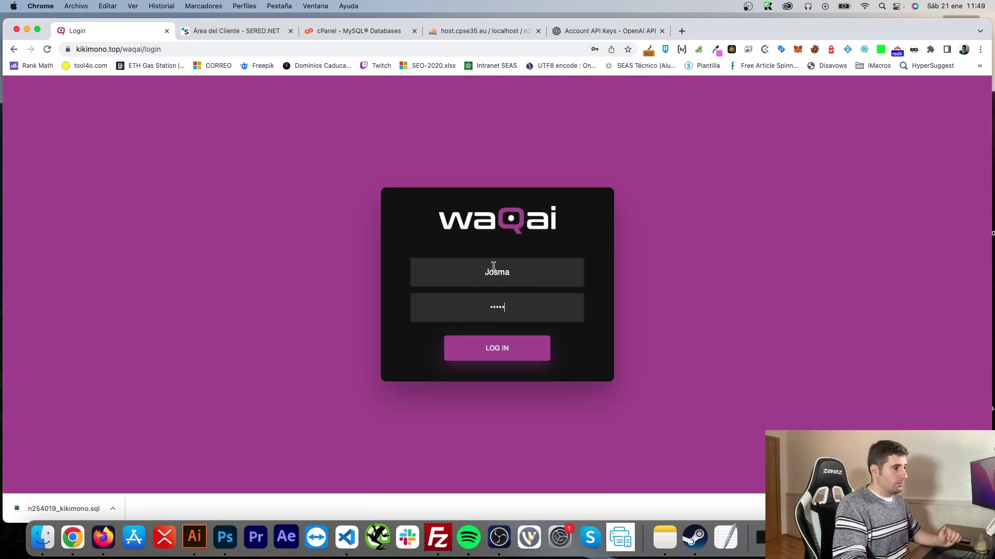
{"action": "left_click", "coordinate": [495, 351]}
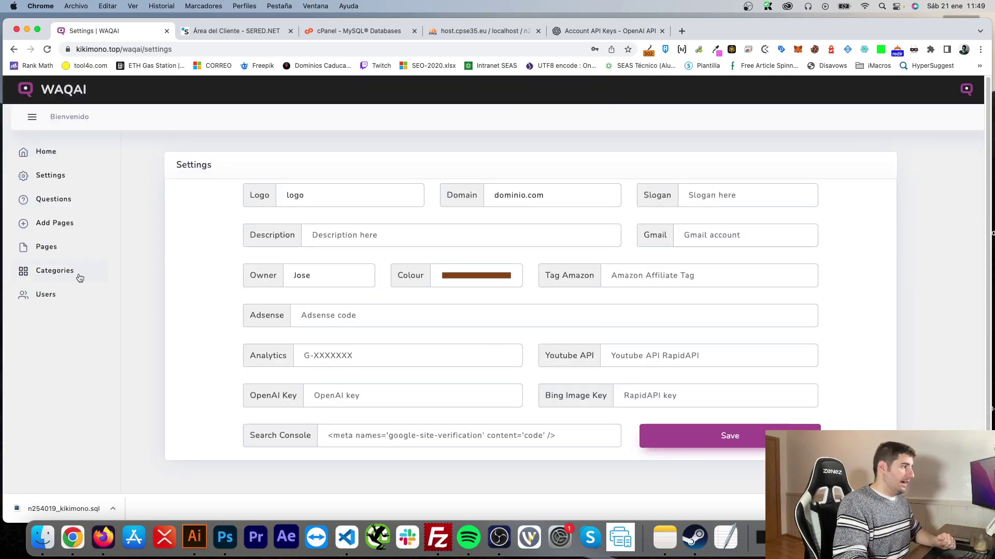
Step: Delete the original admin account from the Users list and briefly preview the public site
{"action": "left_click", "coordinate": [56, 297]}
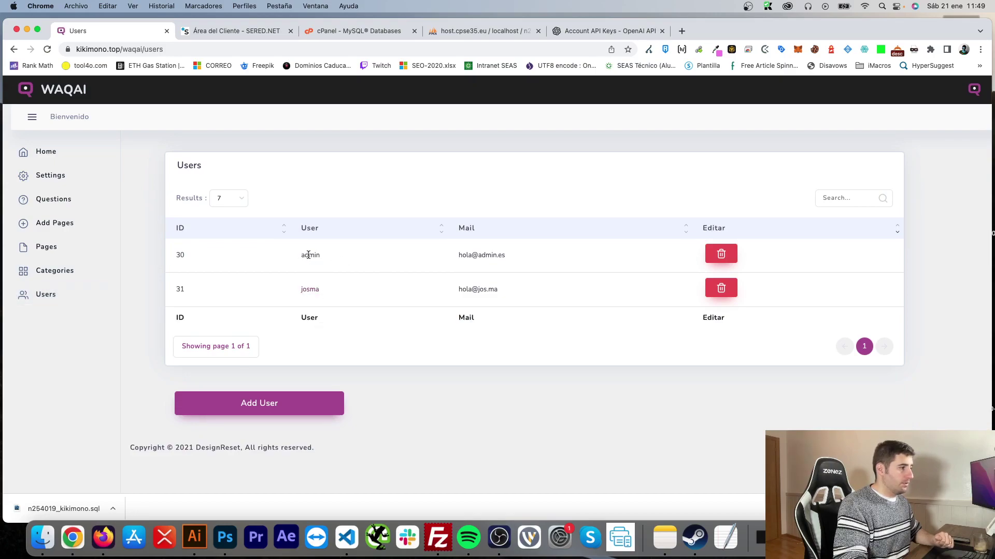
{"action": "left_click", "coordinate": [721, 254]}
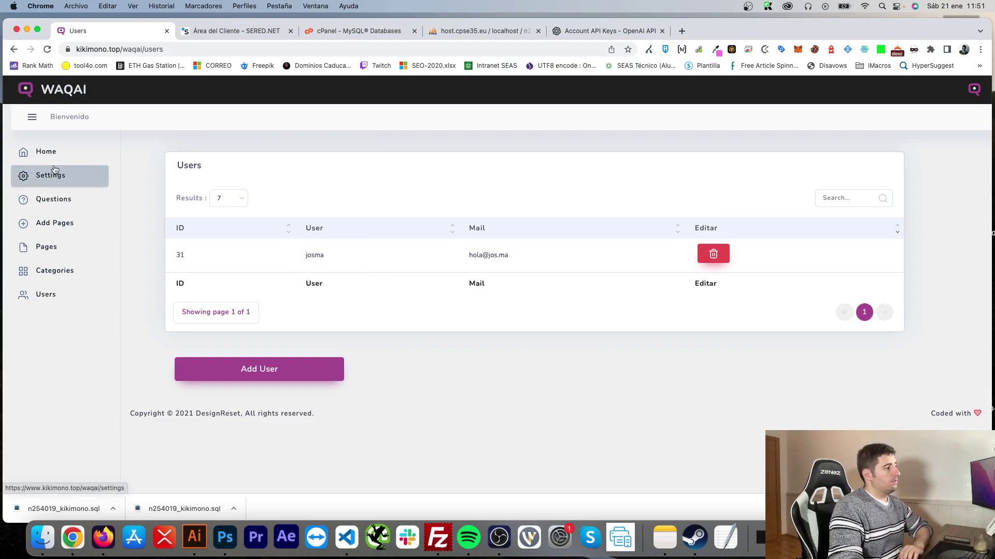
{"action": "left_click", "coordinate": [64, 149]}
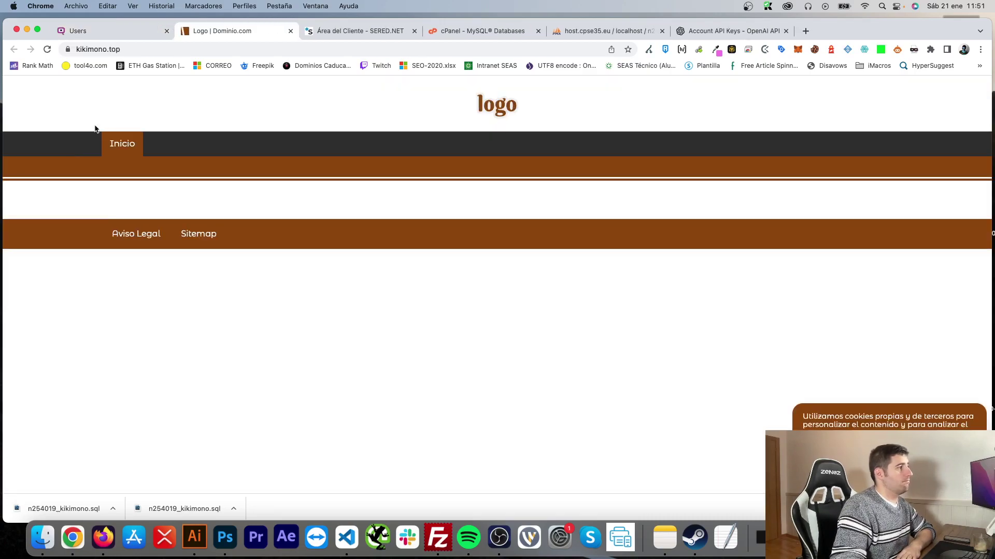
{"action": "left_click", "coordinate": [289, 32]}
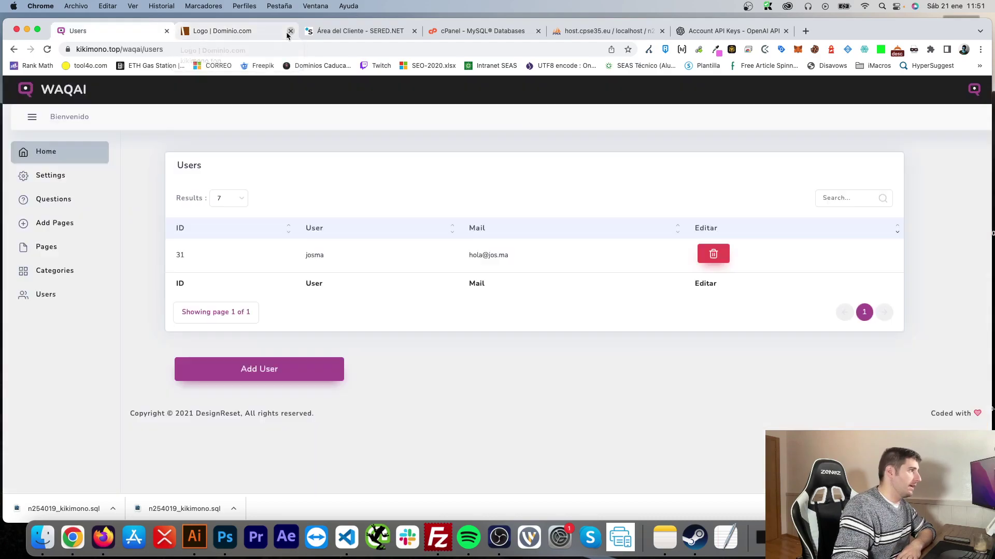
{"action": "left_click", "coordinate": [74, 178]}
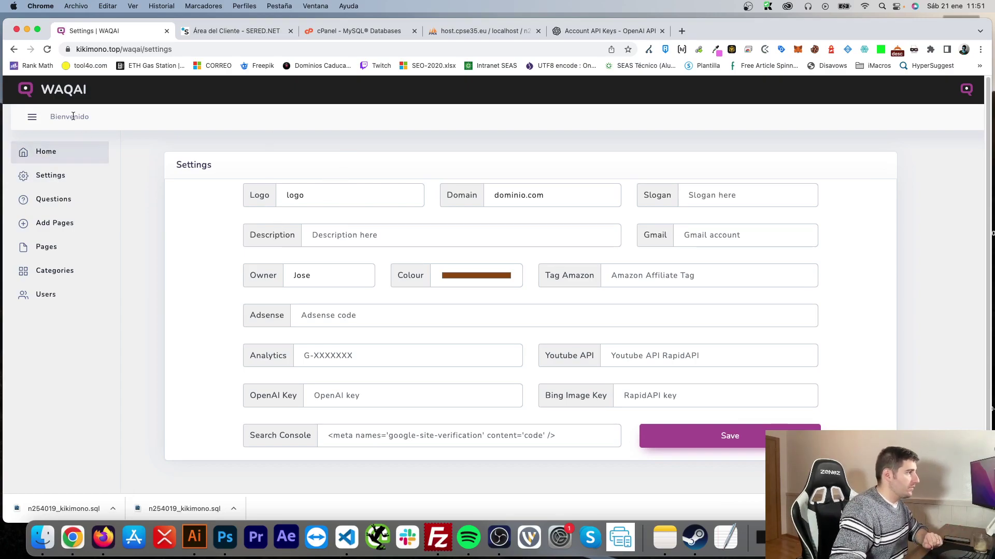
Step: Set the logo name, domain kikimono.top and slogan 'Es tiempo de ir a la moda'
{"action": "left_click", "coordinate": [43, 153]}
{"action": "left_click", "coordinate": [105, 34]}
{"action": "left_click", "coordinate": [322, 195]}
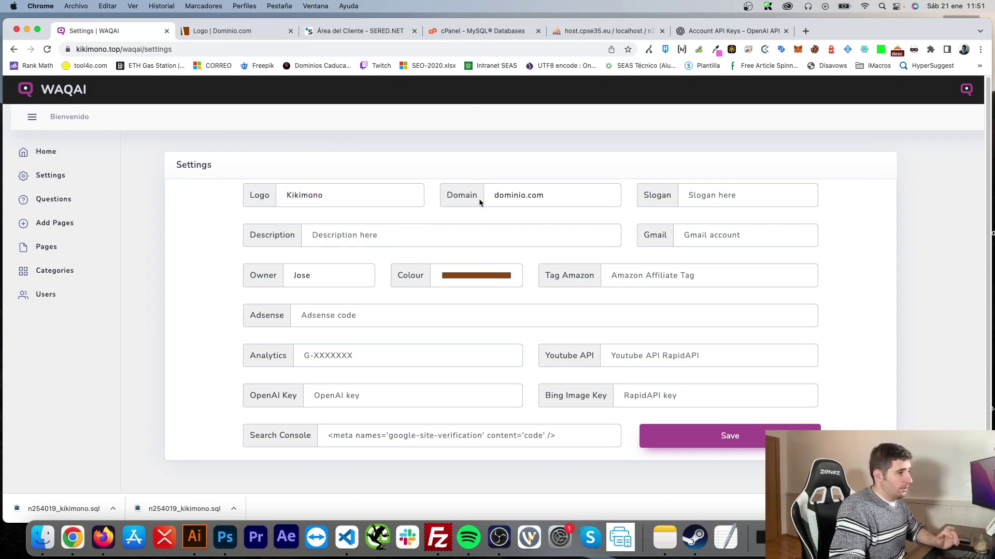
{"action": "left_click", "coordinate": [533, 198]}
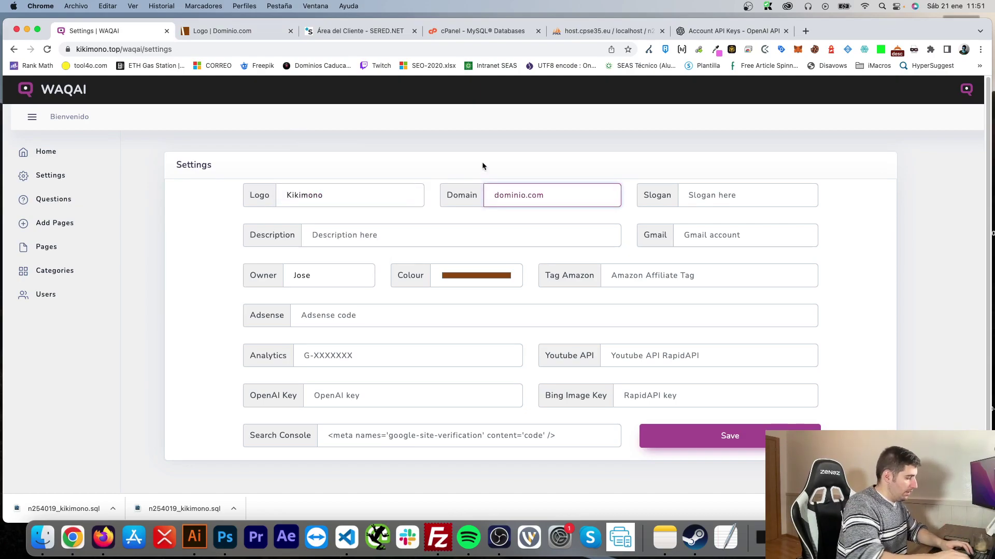
{"action": "type", "text": "kiki"}
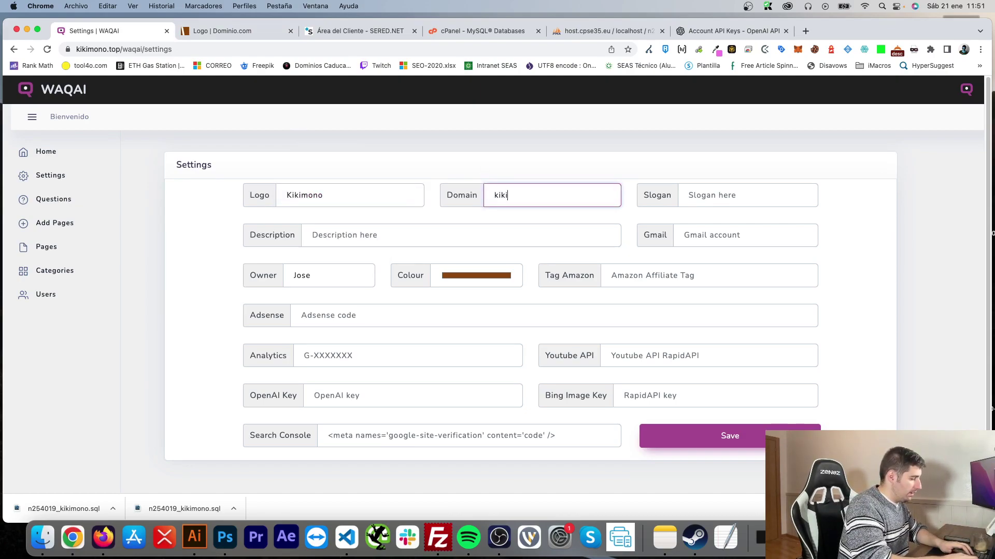
{"action": "type", "text": "mono.top"}
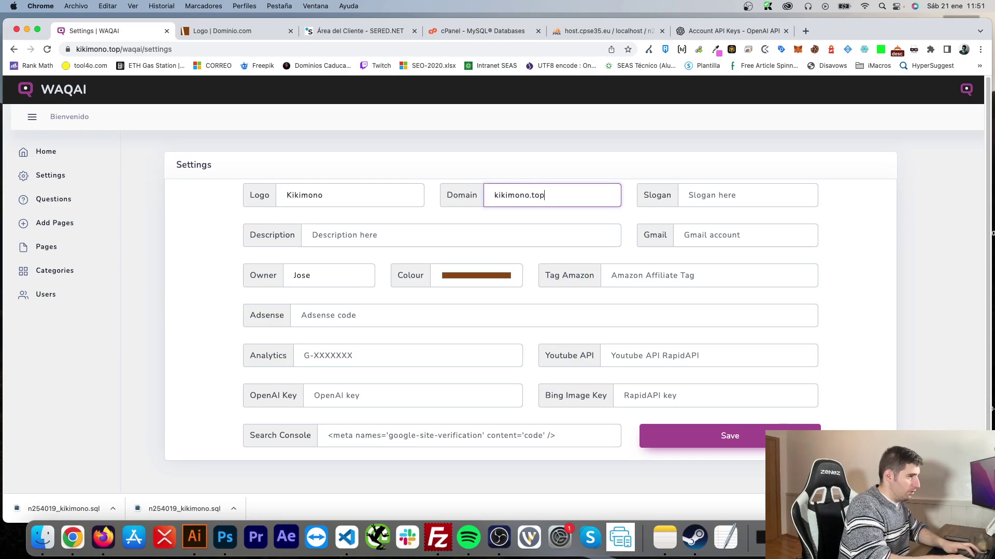
{"action": "left_click", "coordinate": [732, 192]}
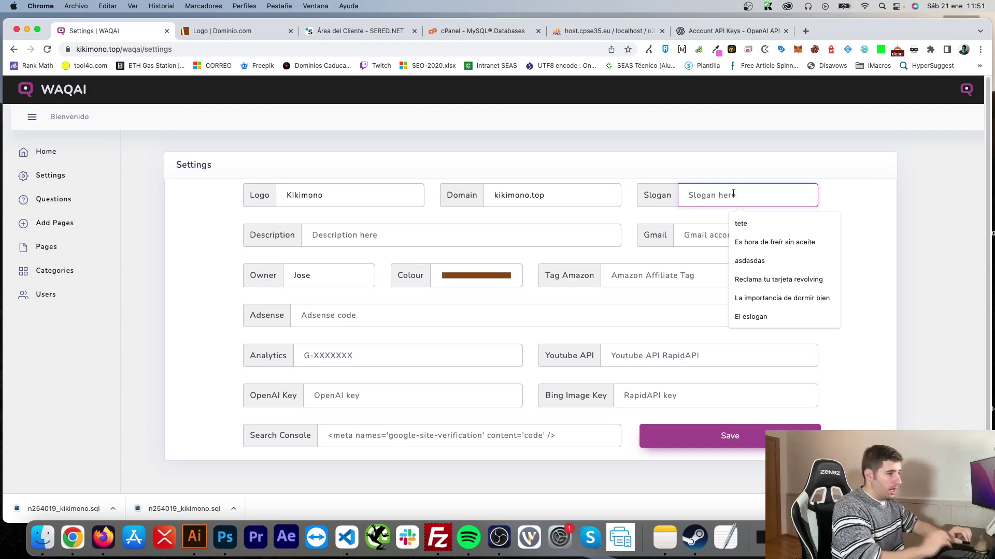
{"action": "type", "text": "Es tiempo de ir a la moda"}
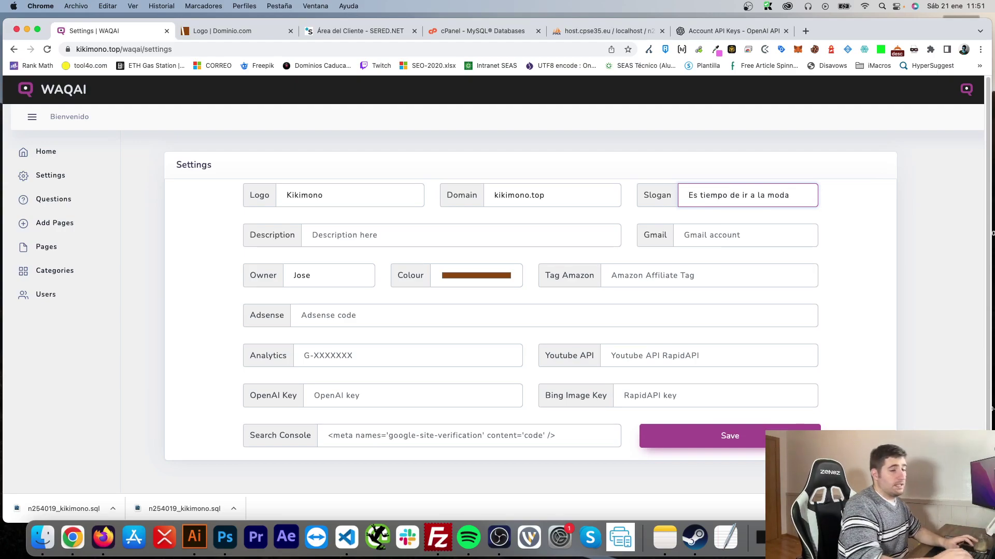
{"action": "left_click", "coordinate": [473, 140]}
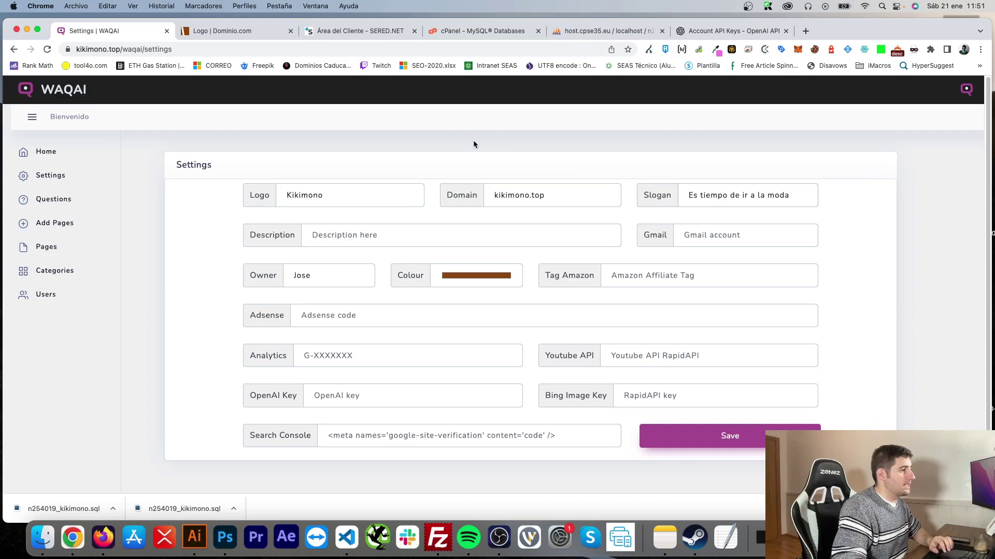
Step: Fill in the site description, contact e-mail and owner's name
{"action": "left_click", "coordinate": [369, 245]}
{"action": "key", "text": "cmd+v"}
{"action": "left_click", "coordinate": [428, 147]}
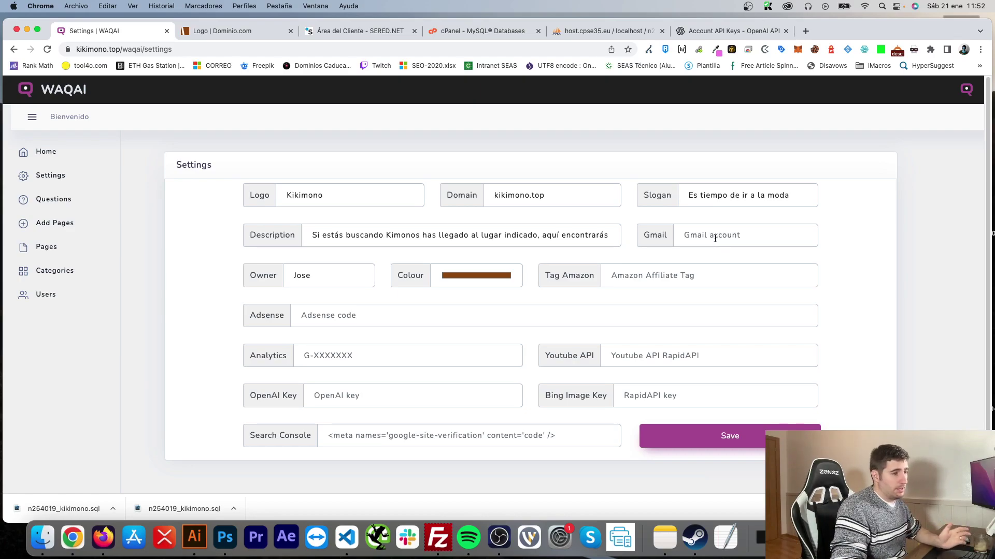
{"action": "left_click", "coordinate": [715, 236]}
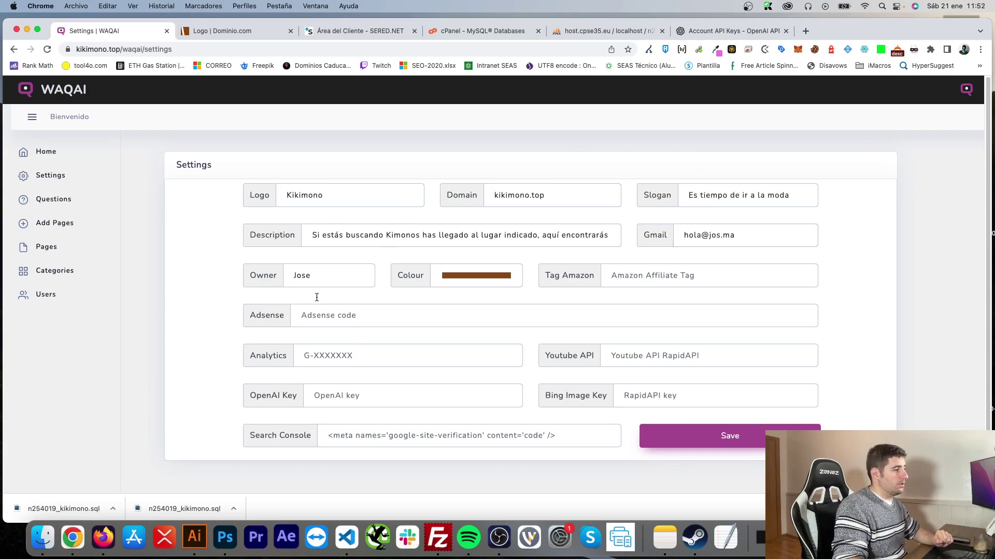
{"action": "left_click", "coordinate": [317, 280]}
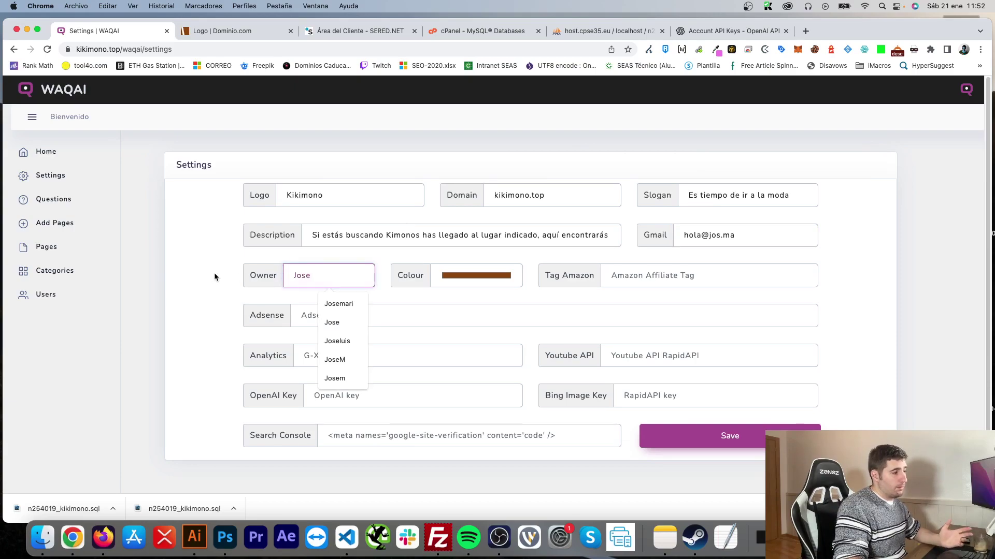
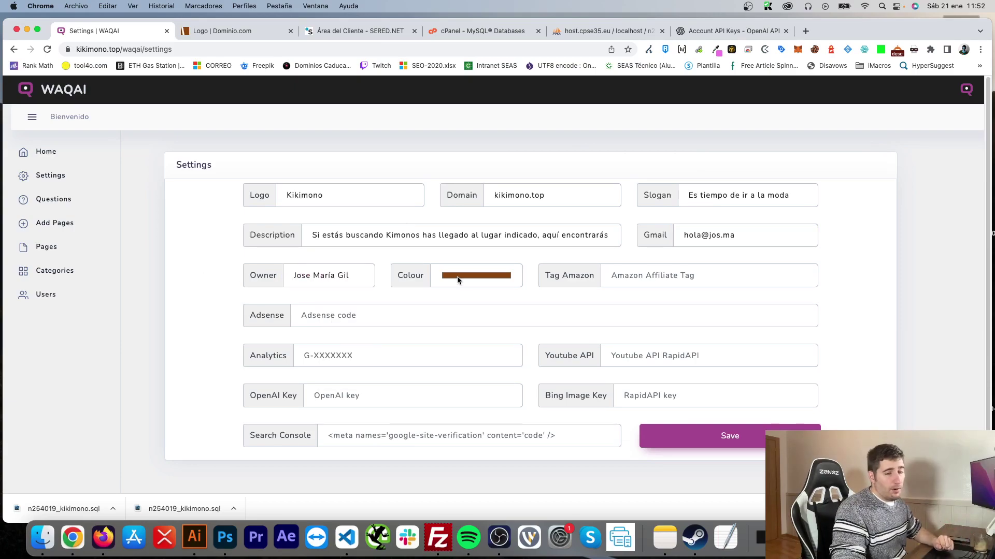
Step: Choose a crimson site colour, enter Amazon tag inventado-21, and save the settings
{"action": "left_click", "coordinate": [459, 276]}
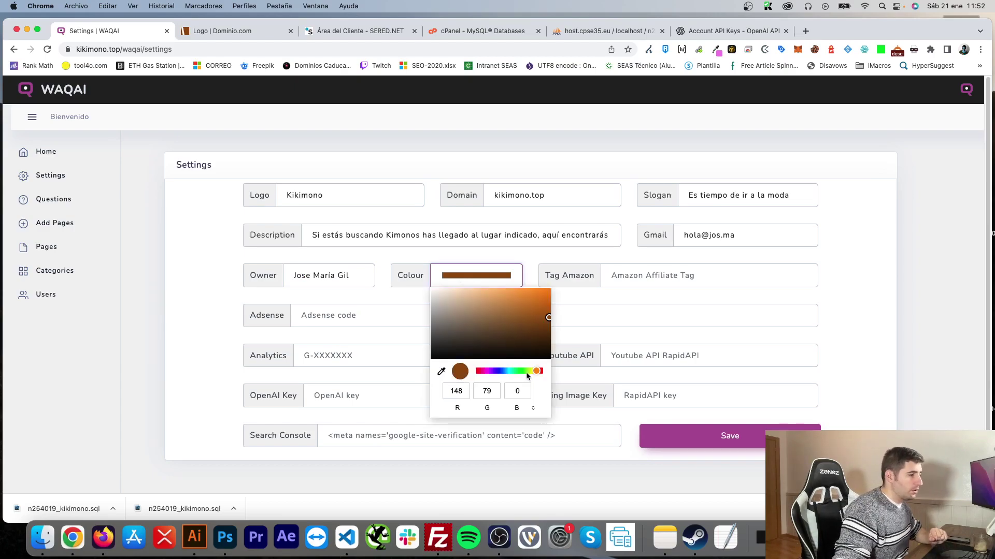
{"action": "left_click_drag", "start_coordinate": [487, 373], "coordinate": [481, 374]}
{"action": "left_click_drag", "start_coordinate": [515, 316], "coordinate": [537, 308]}
{"action": "left_click", "coordinate": [210, 279]}
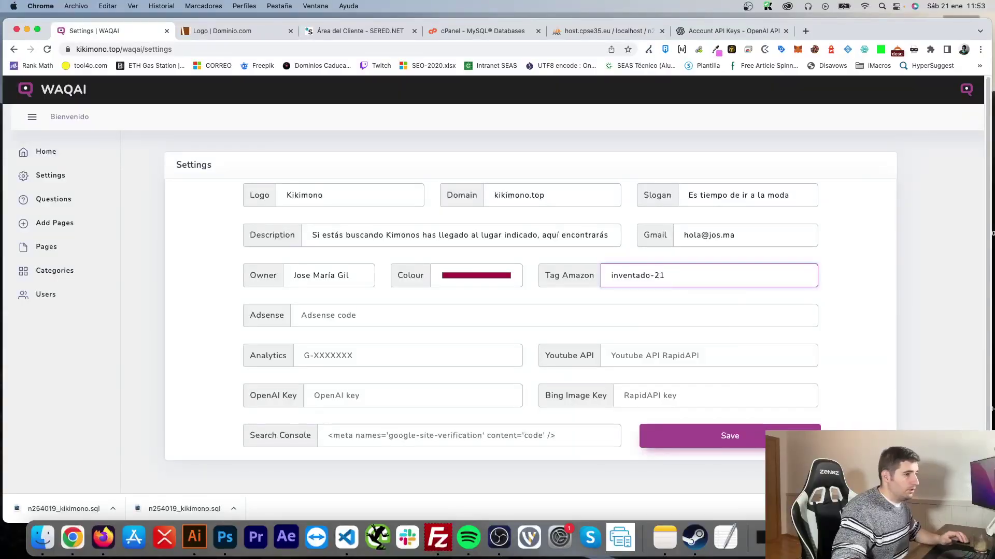
{"action": "left_click", "coordinate": [867, 237]}
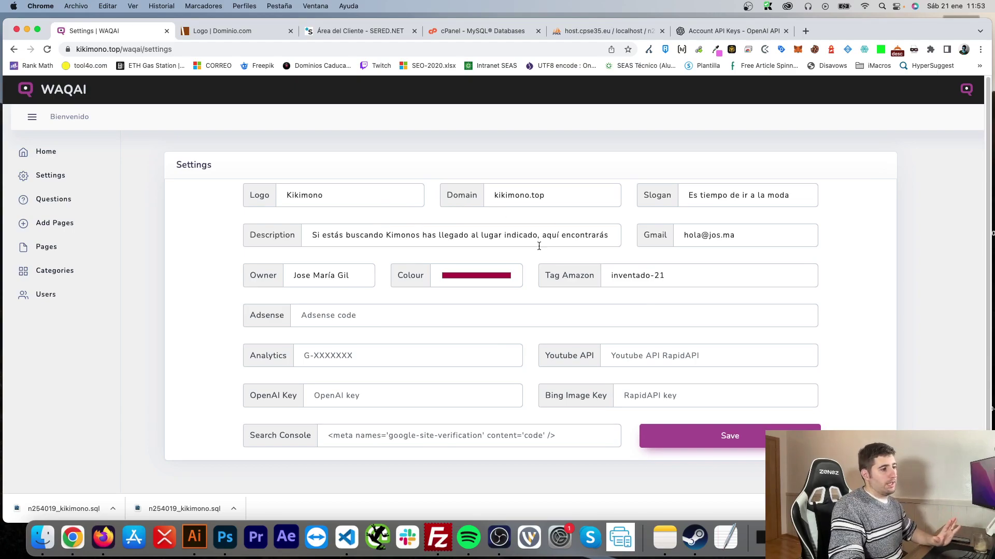
{"action": "left_click", "coordinate": [740, 441]}
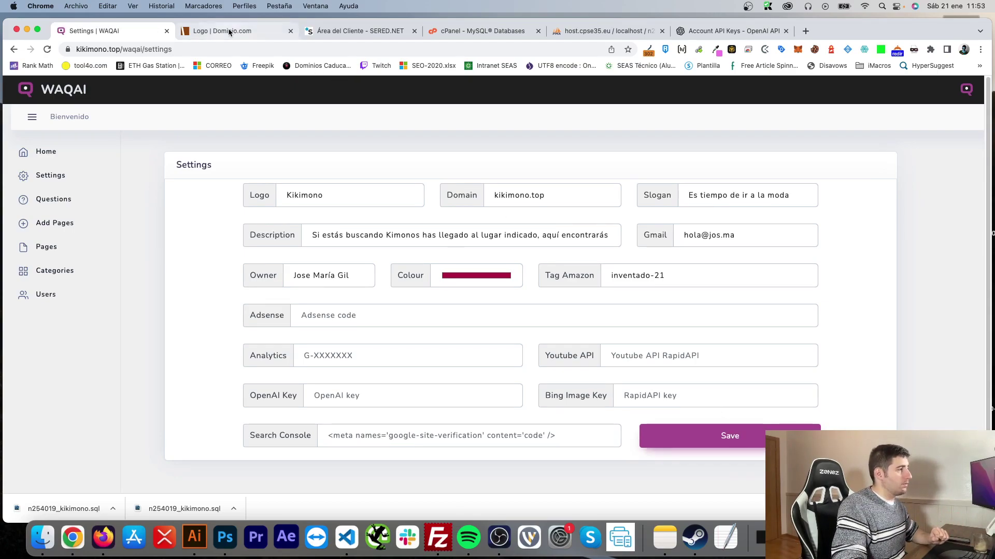
Step: Reload the public Kikimono site to view the saved settings
{"action": "left_click", "coordinate": [228, 32]}
{"action": "left_click", "coordinate": [48, 48]}
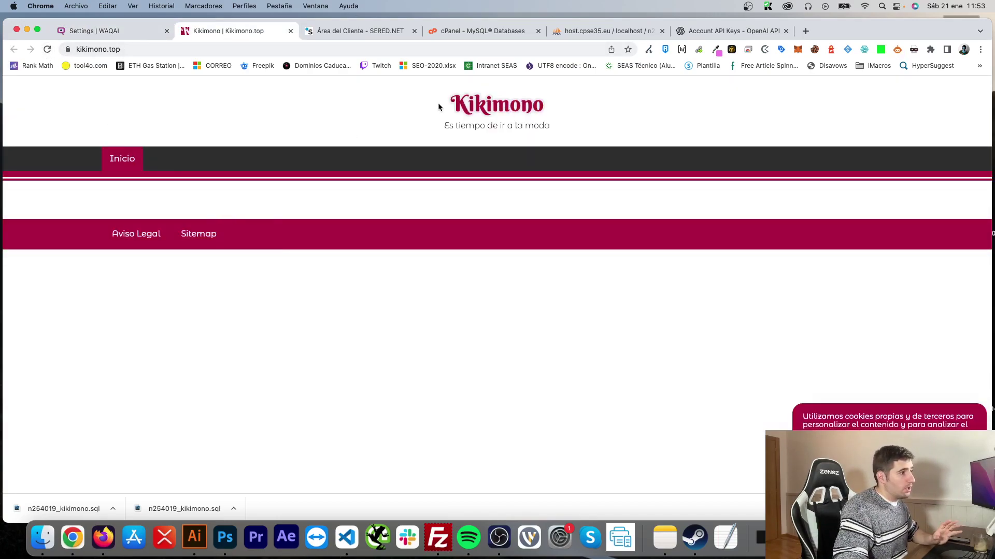
{"action": "left_click_drag", "start_coordinate": [520, 126], "coordinate": [524, 126]}
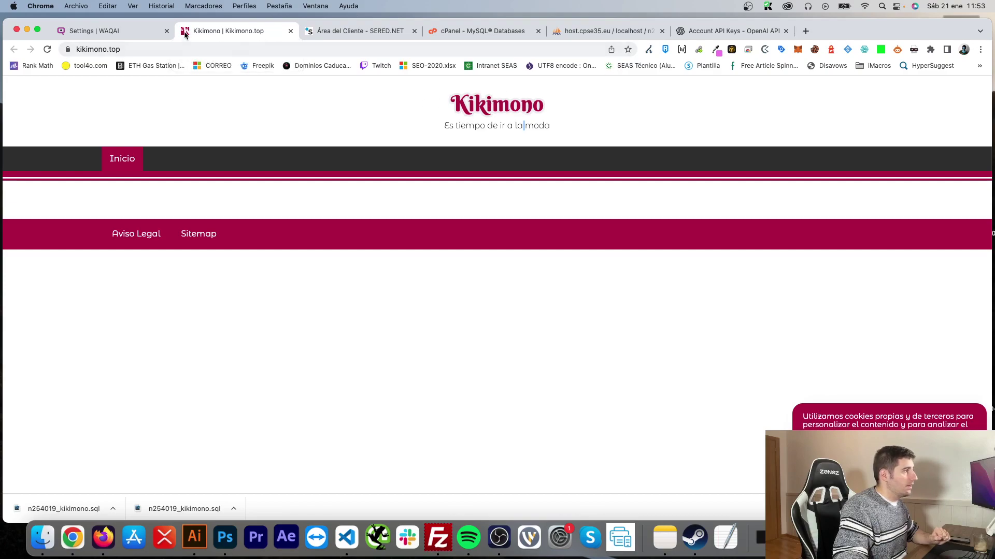
Step: Change the logo's first letter to O, switch the colour to blue, save, and reload the site
{"action": "left_click", "coordinate": [114, 33]}
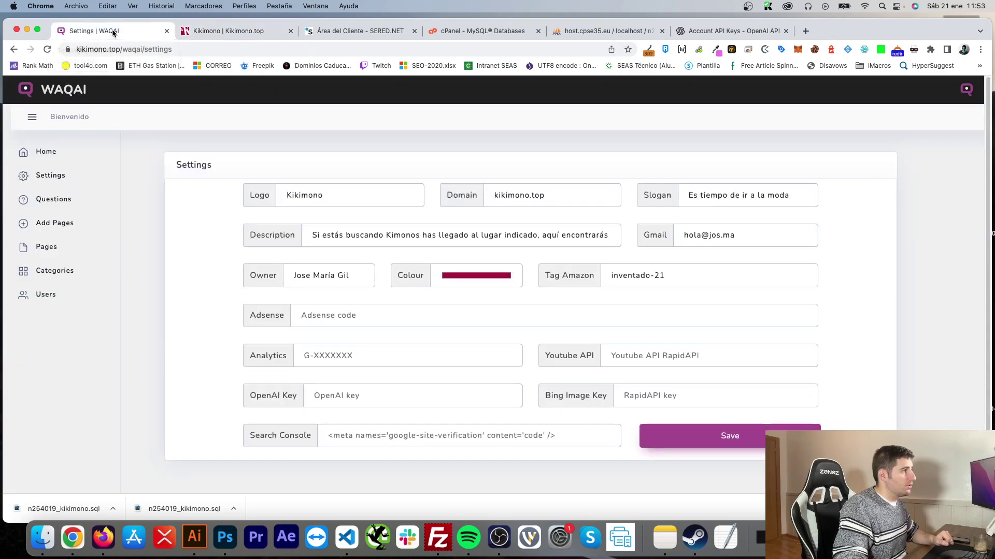
{"action": "left_click", "coordinate": [289, 193]}
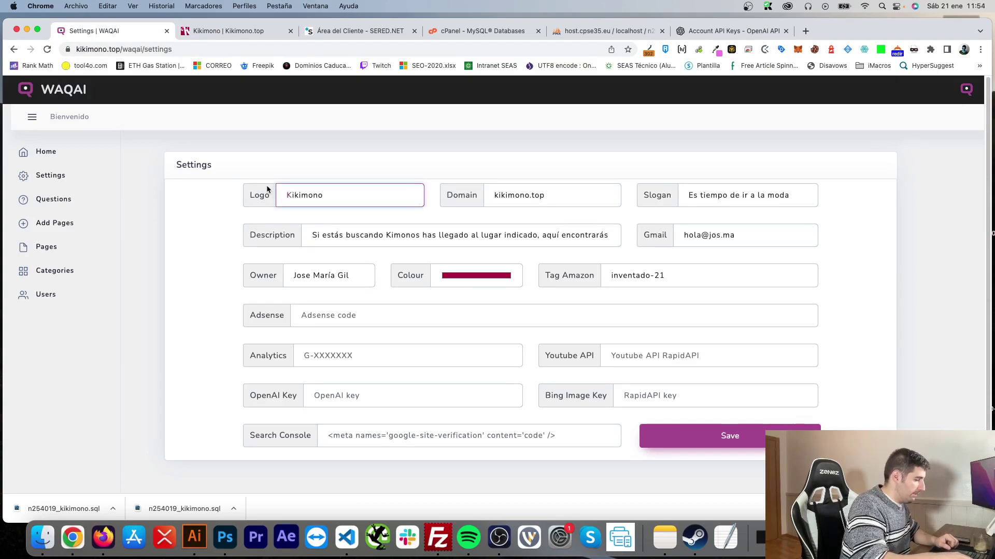
{"action": "key", "text": "BackSpace"}
{"action": "type", "text": "O"}
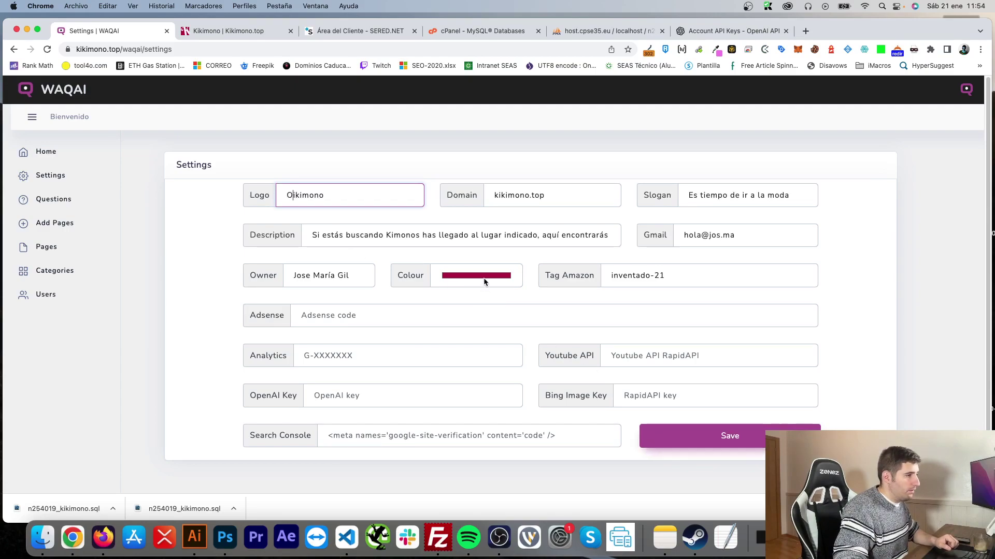
{"action": "left_click", "coordinate": [485, 278]}
{"action": "left_click", "coordinate": [498, 374]}
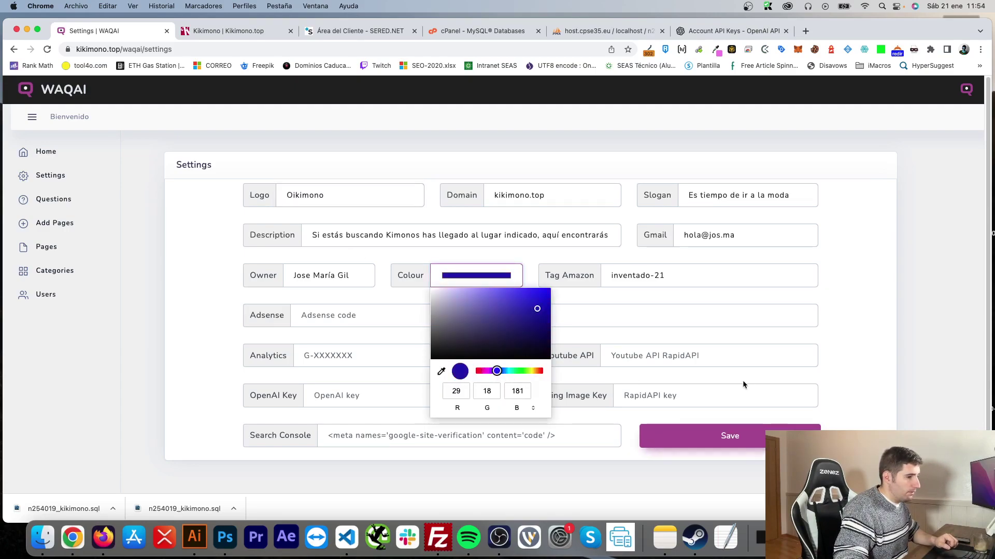
{"action": "left_click", "coordinate": [743, 438]}
{"action": "left_click", "coordinate": [207, 32]}
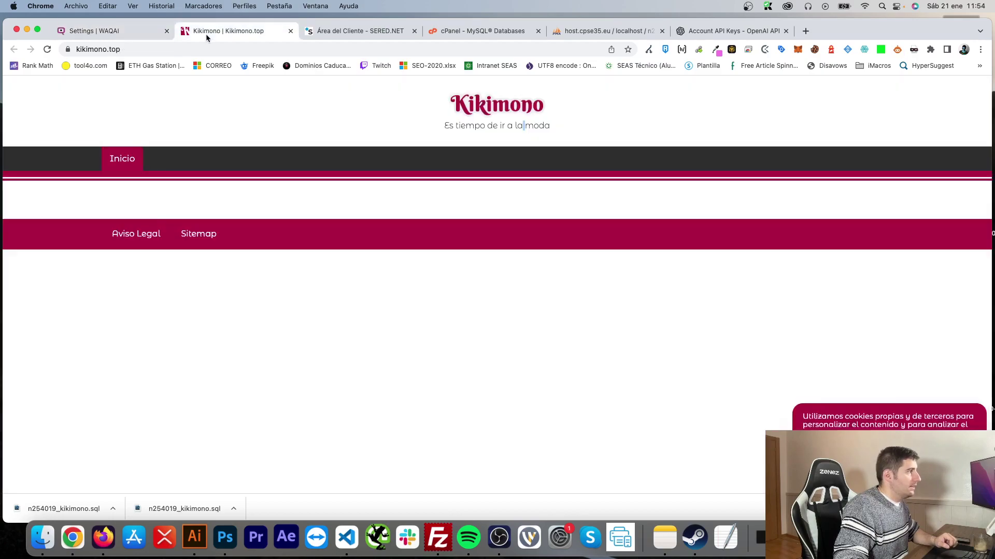
{"action": "left_click", "coordinate": [47, 49]}
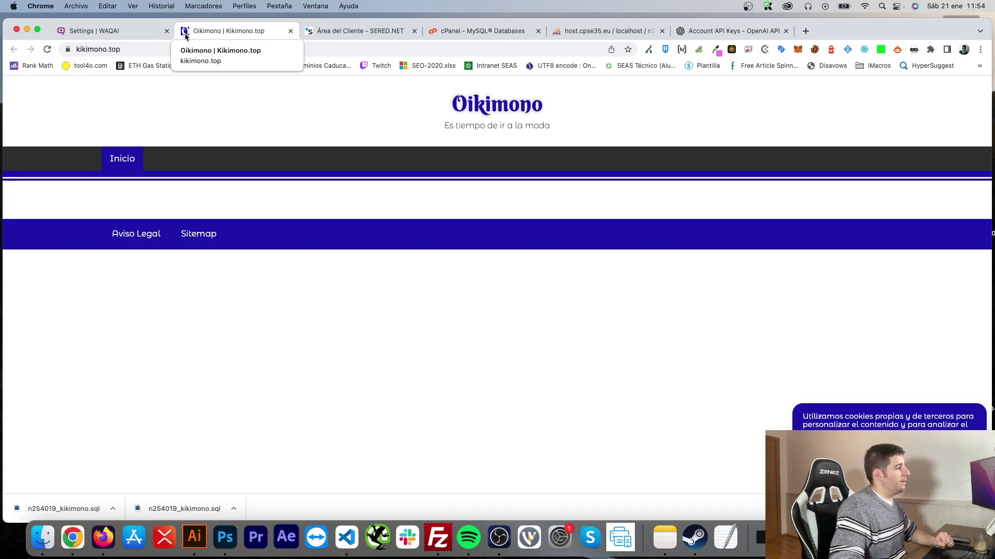
Step: Restore the Kikimono logo name and magenta colour, then recheck the live site
{"action": "left_click", "coordinate": [123, 30]}
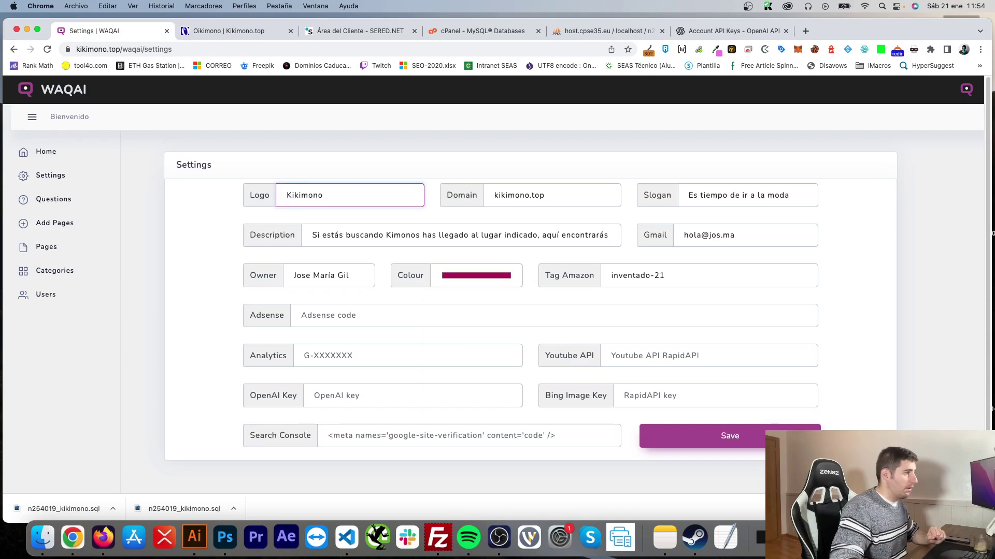
{"action": "left_click", "coordinate": [328, 171]}
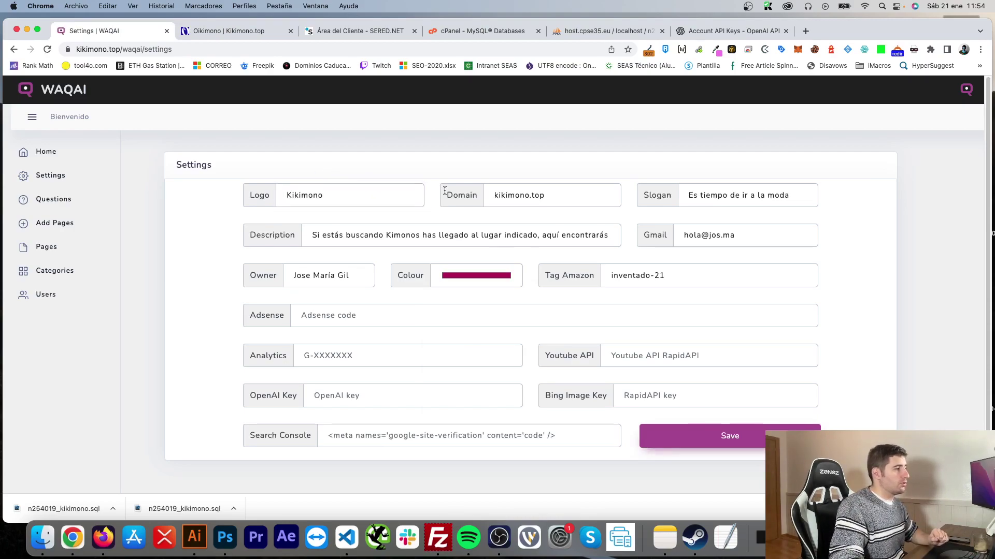
{"action": "left_click", "coordinate": [217, 31]}
{"action": "left_click", "coordinate": [47, 49]}
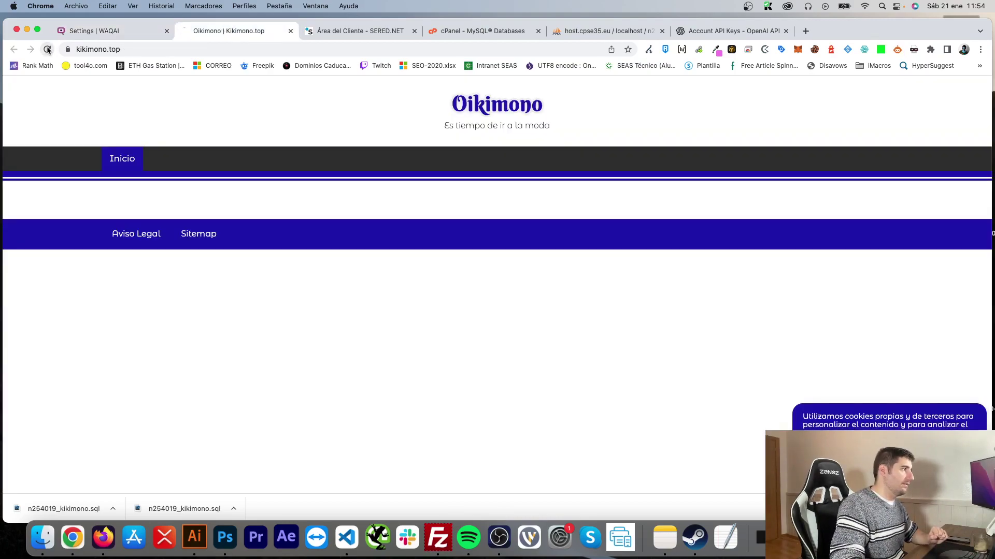
{"action": "left_click", "coordinate": [119, 30]}
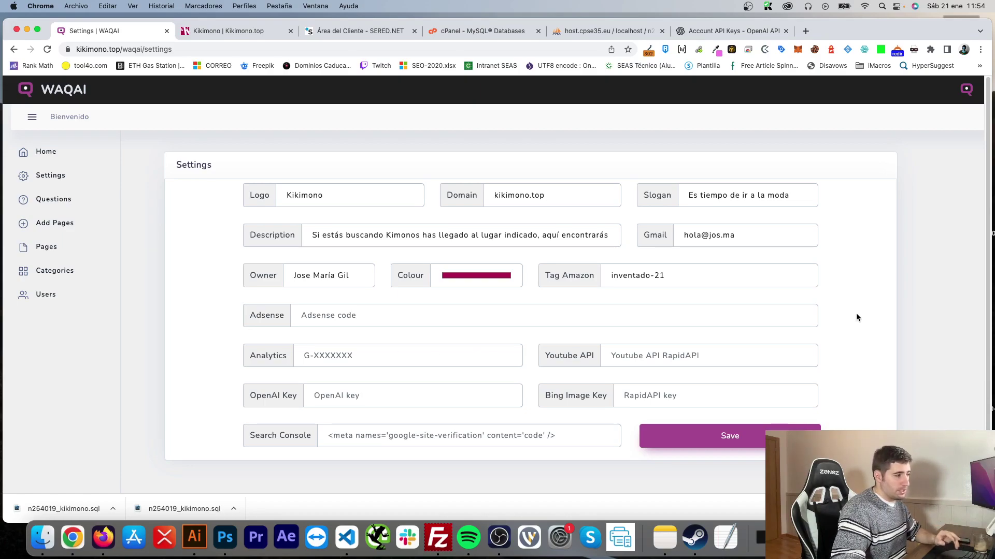
{"action": "scroll", "coordinate": [461, 358], "scroll_direction": "down", "scroll_amount": 1}
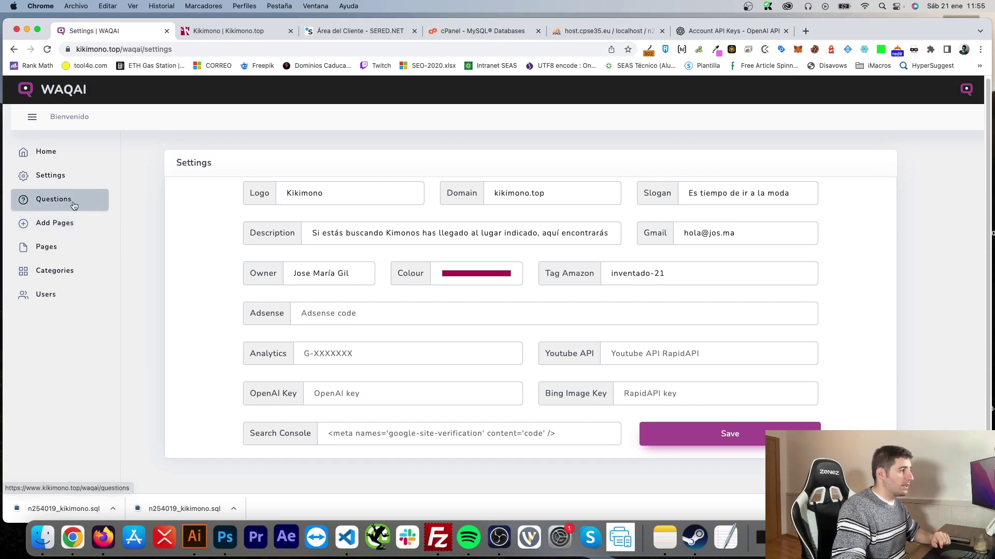
Step: Bring up the Questions settings and read the full Keyword's Request prompt
{"action": "left_click", "coordinate": [50, 203]}
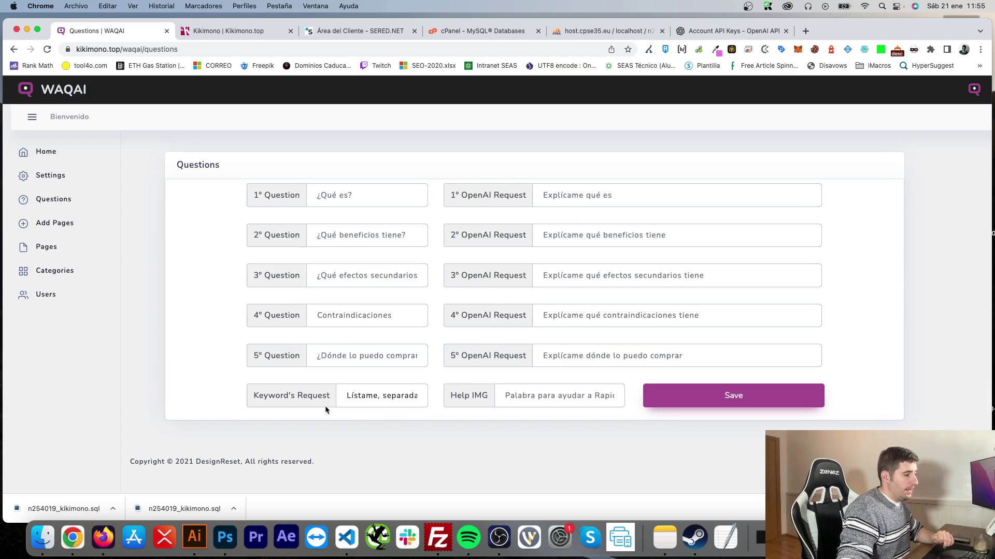
{"action": "left_click", "coordinate": [344, 398]}
{"action": "key", "text": "super+Right"}
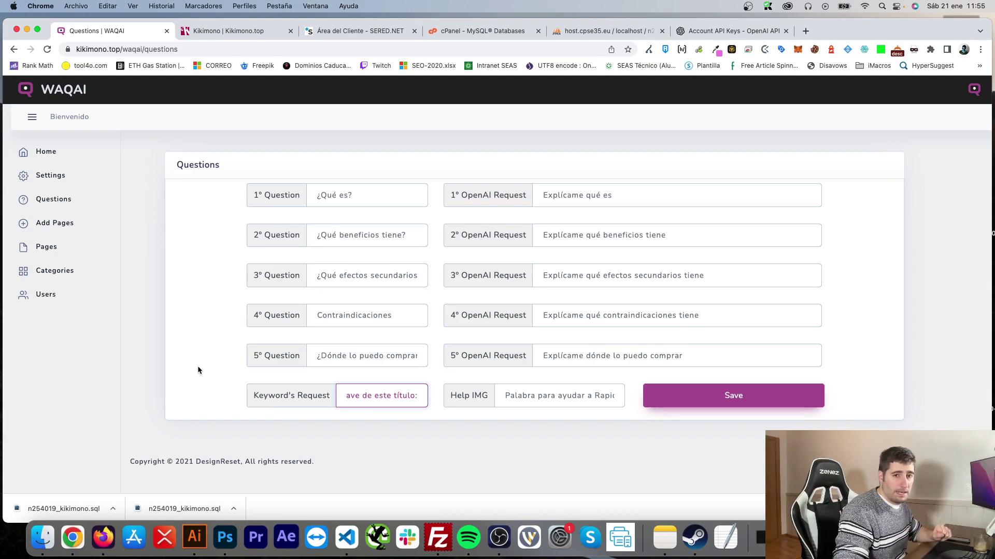
Step: Enter the test word 'pajaro' in the Help IMG field
{"action": "left_click", "coordinate": [519, 395]}
{"action": "left_click", "coordinate": [518, 434]}
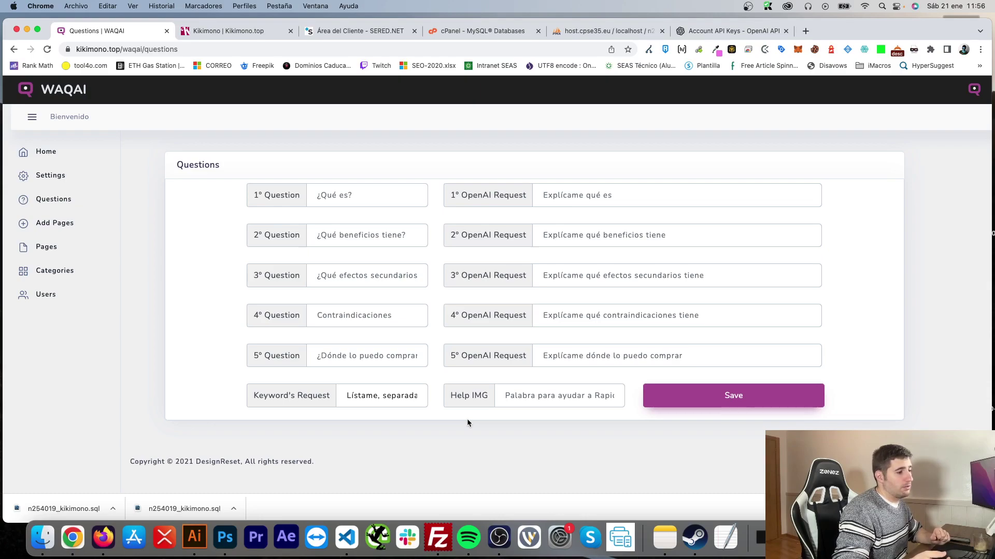
{"action": "left_click", "coordinate": [541, 395]}
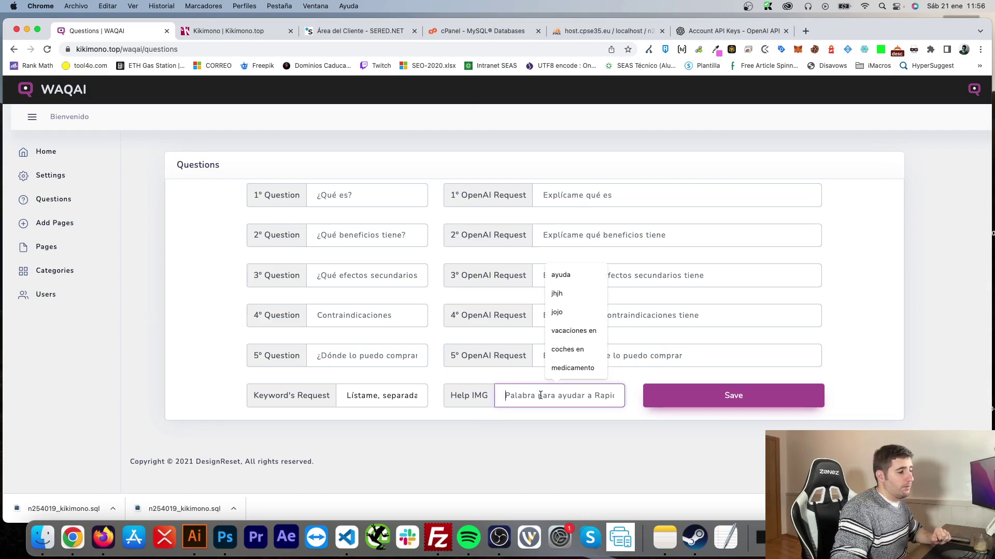
{"action": "left_click", "coordinate": [551, 446]}
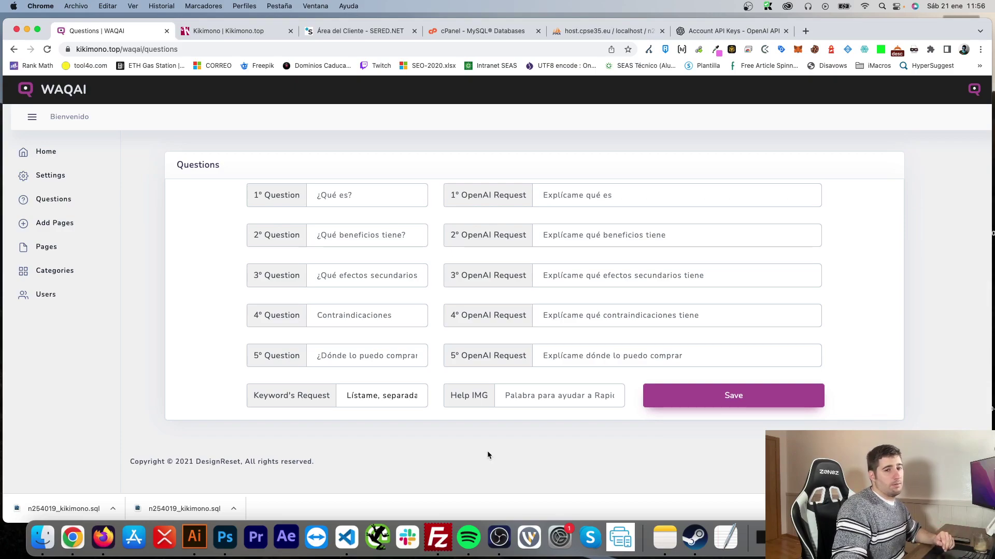
{"action": "left_click", "coordinate": [517, 400]}
{"action": "type", "text": "p"}
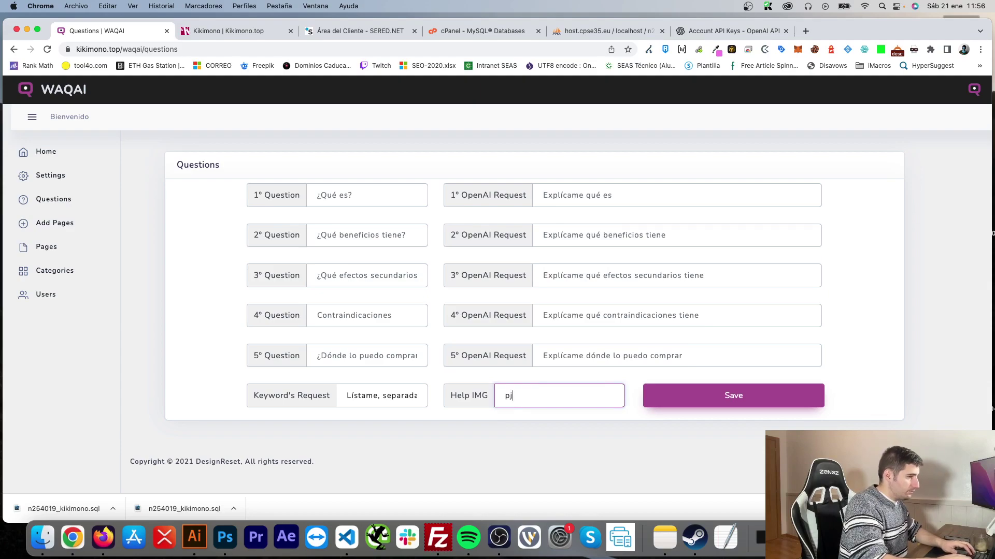
{"action": "type", "text": "ajara"}
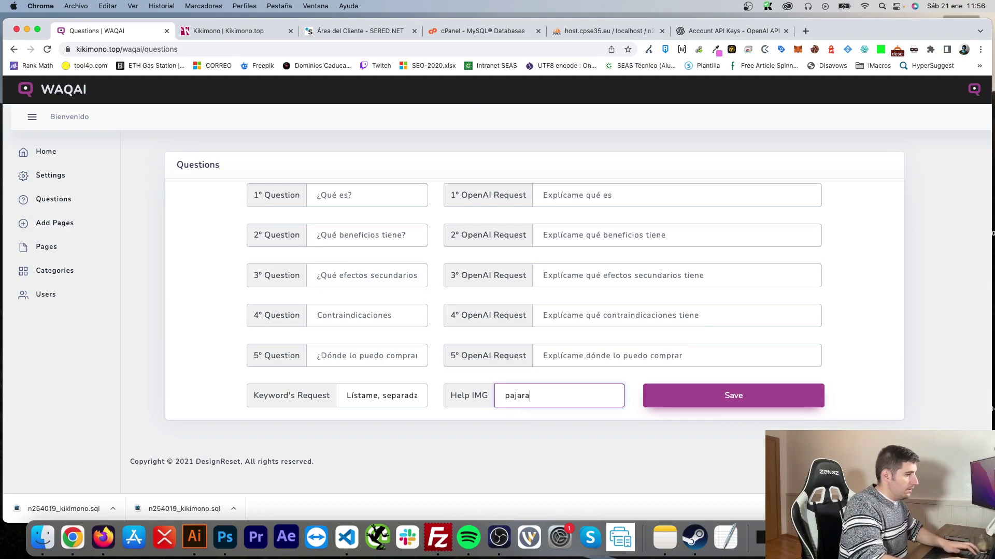
{"action": "key", "text": "BackSpace"}
{"action": "type", "text": "o"}
{"action": "left_click", "coordinate": [558, 454]}
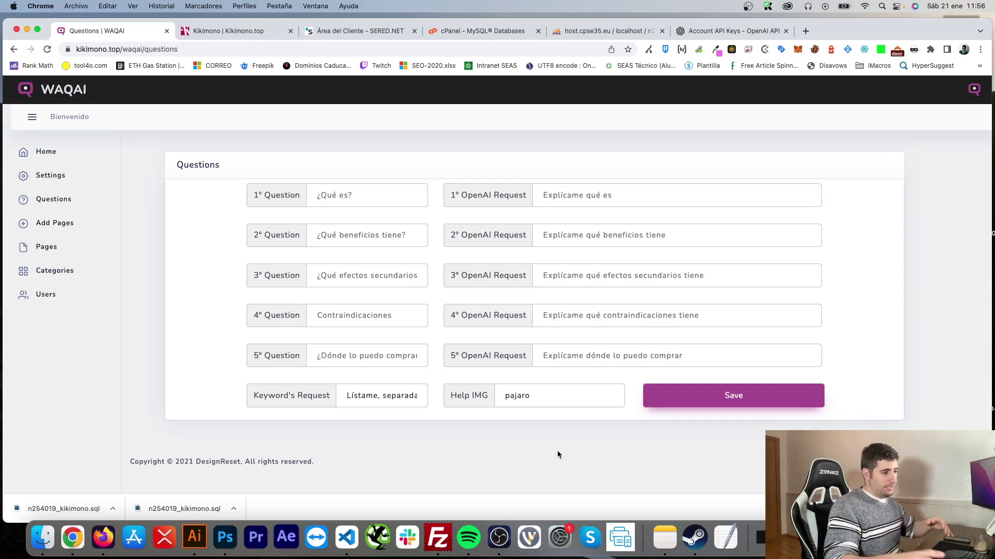
Step: Clear the Help IMG field so it is empty again
{"action": "left_click", "coordinate": [532, 390]}
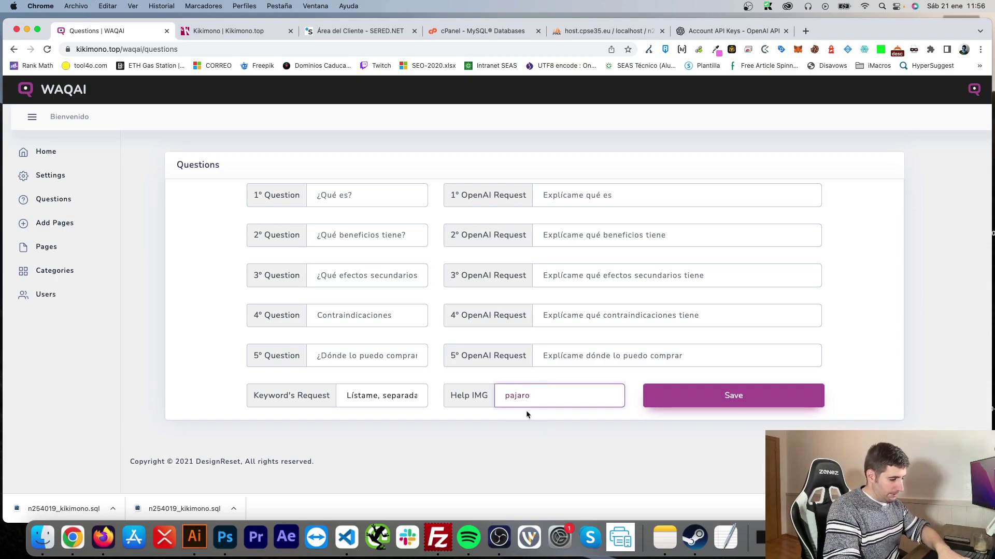
{"action": "key", "text": "super+a"}
{"action": "key", "text": "BackSpace"}
{"action": "left_click", "coordinate": [508, 439]}
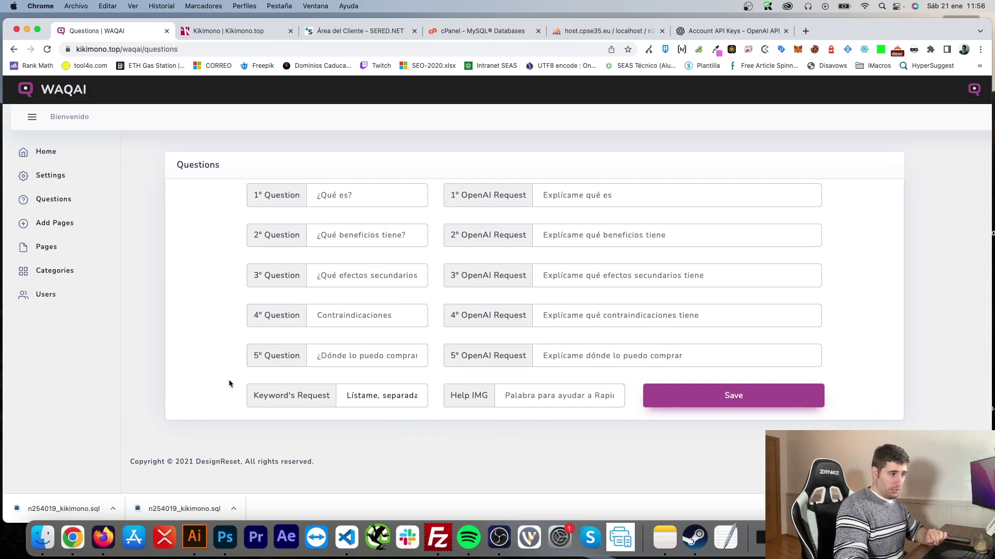
{"action": "left_click", "coordinate": [58, 227]}
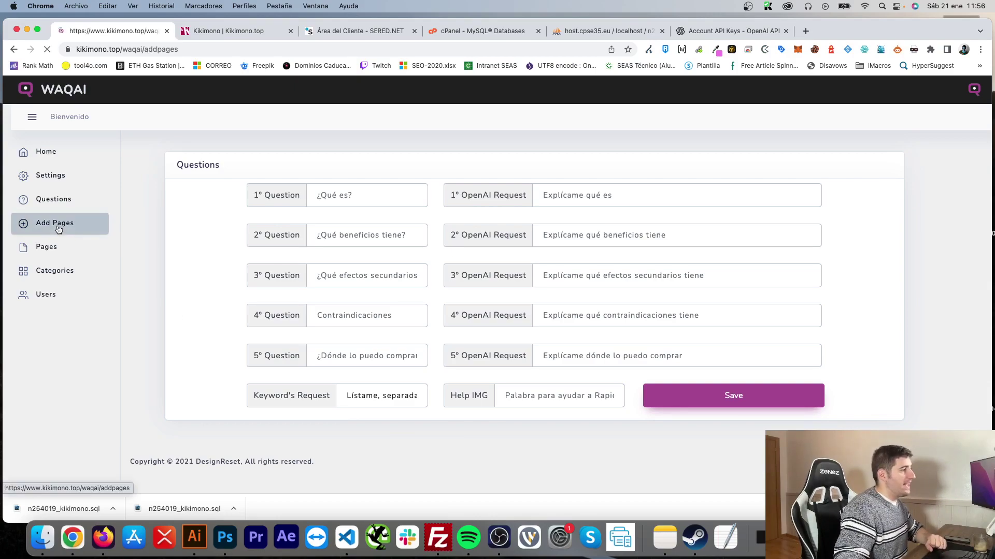
Step: Generate a draft page from the keyword 'bolsos baratos'
{"action": "left_click", "coordinate": [390, 213]}
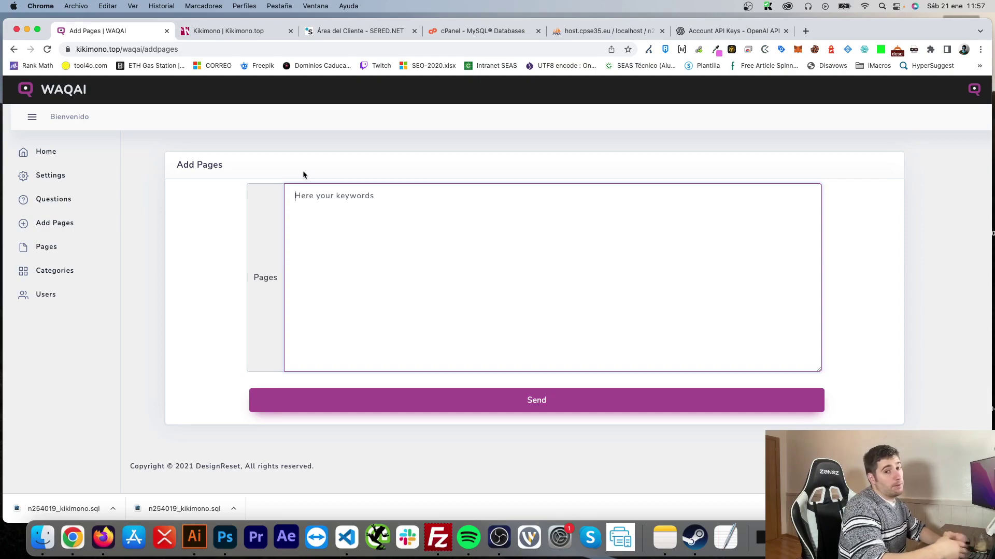
{"action": "type", "text": "bolsos baratos"}
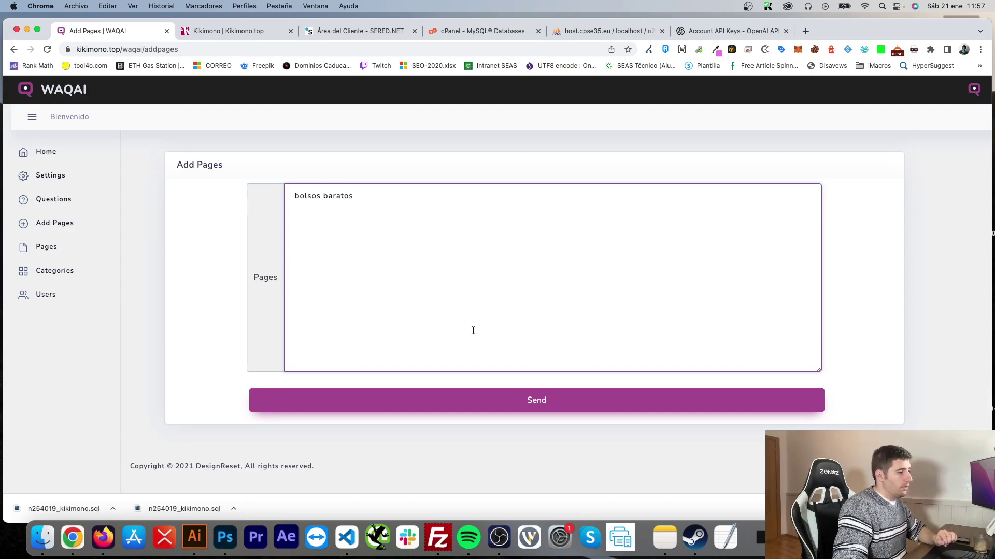
{"action": "left_click", "coordinate": [547, 400]}
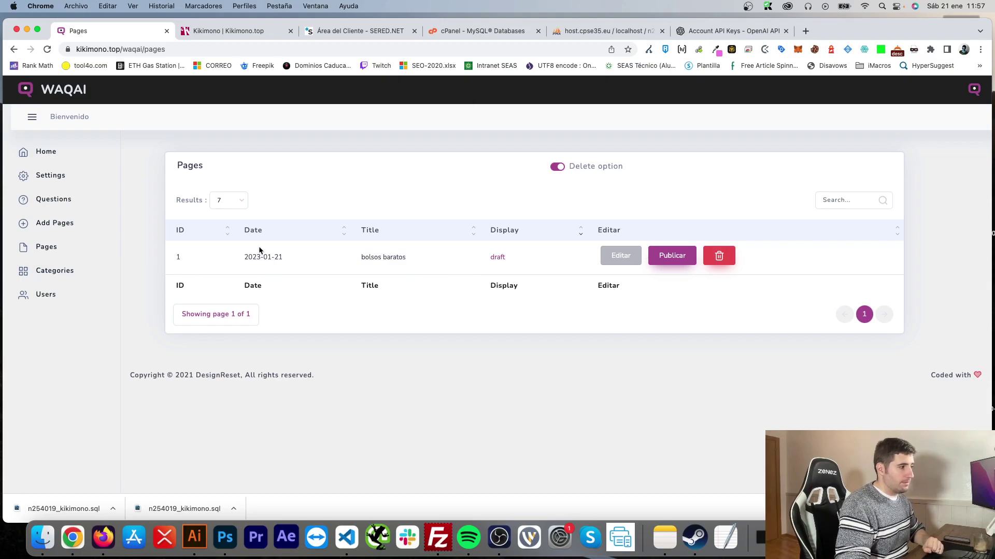
Step: Preview the draft bolsos baratos page (not found), then publish it
{"action": "left_click", "coordinate": [382, 259]}
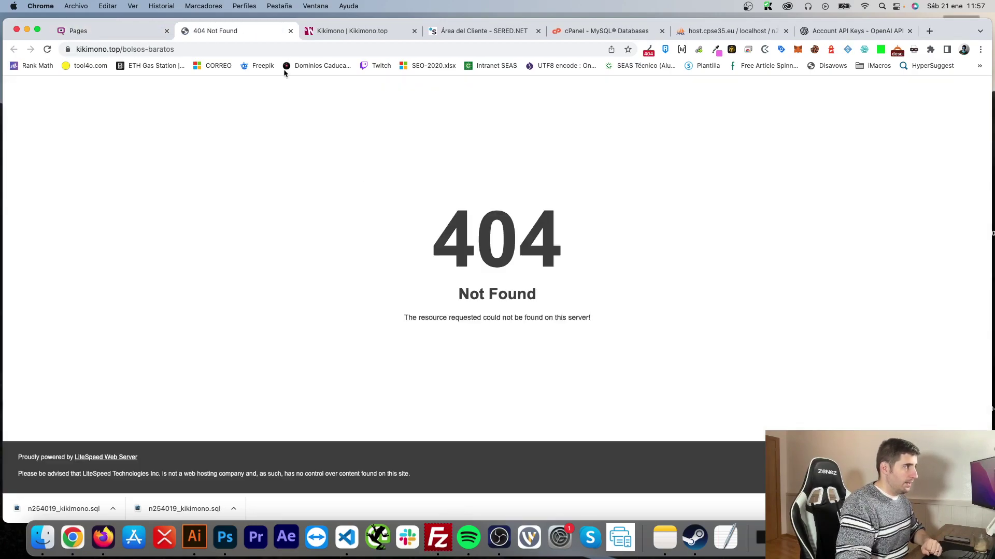
{"action": "left_click", "coordinate": [291, 31]}
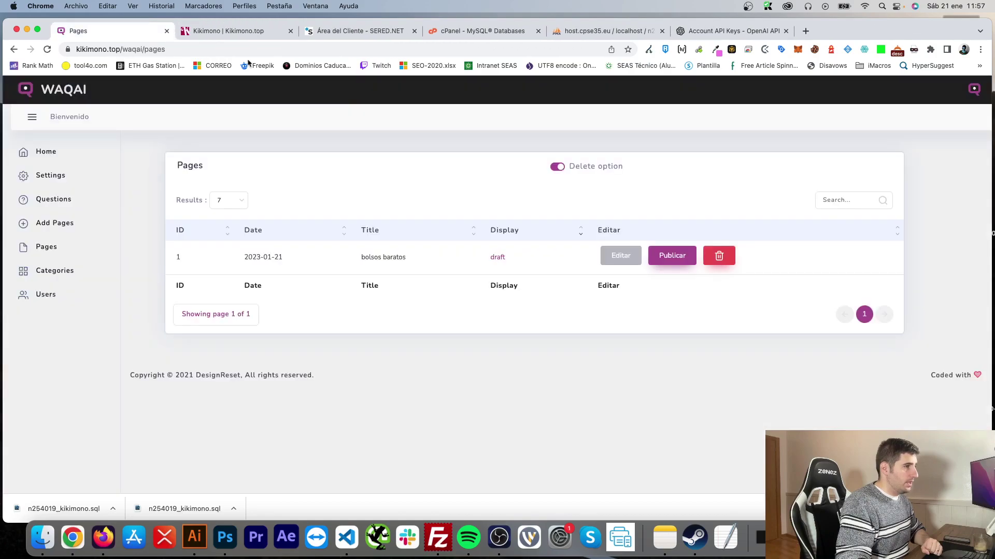
{"action": "left_click", "coordinate": [667, 259]}
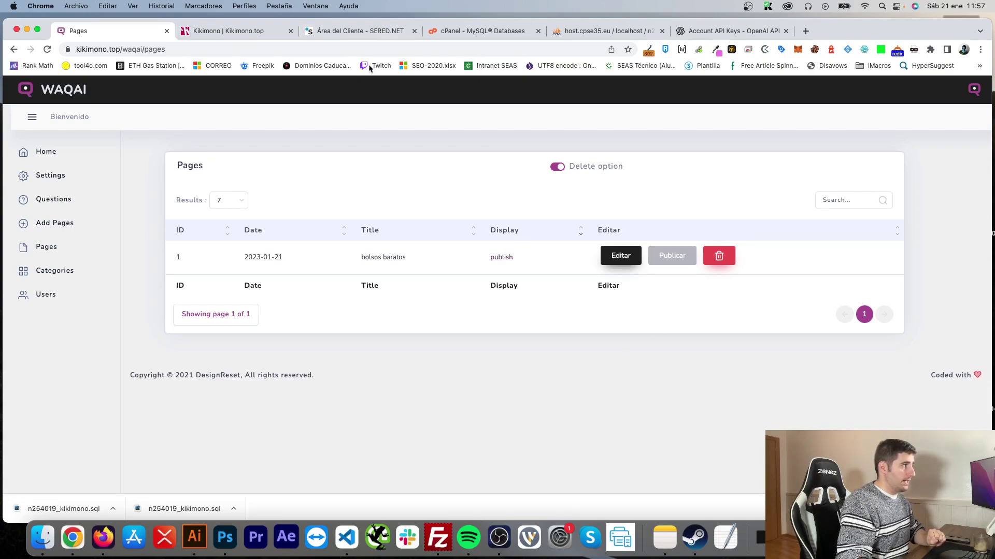
Step: Review the published bolsos baratos page on the live site, then open it for editing
{"action": "left_click", "coordinate": [388, 262]}
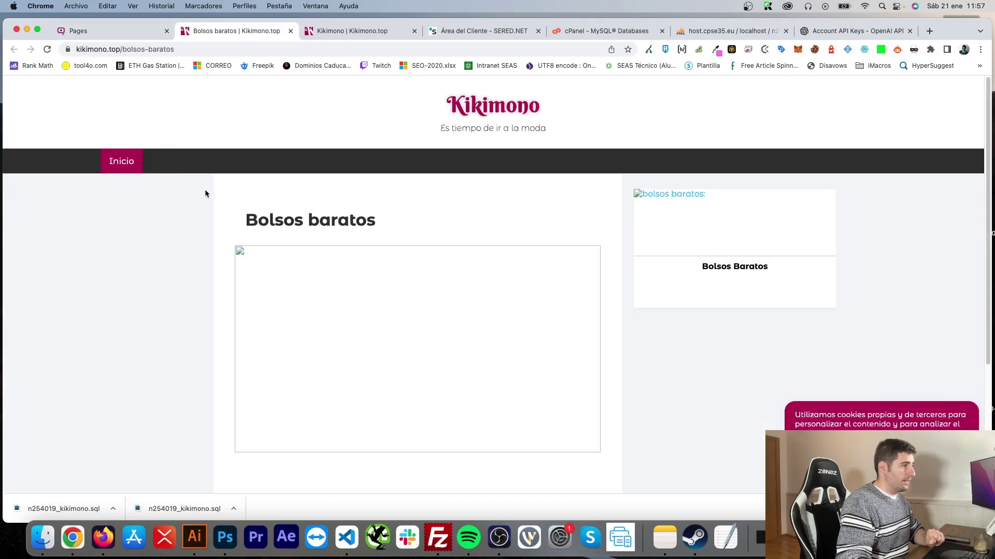
{"action": "scroll", "coordinate": [212, 259], "scroll_direction": "down", "scroll_amount": 5}
{"action": "scroll", "coordinate": [223, 362], "scroll_direction": "up", "scroll_amount": 2}
{"action": "scroll", "coordinate": [219, 377], "scroll_direction": "up", "scroll_amount": 2}
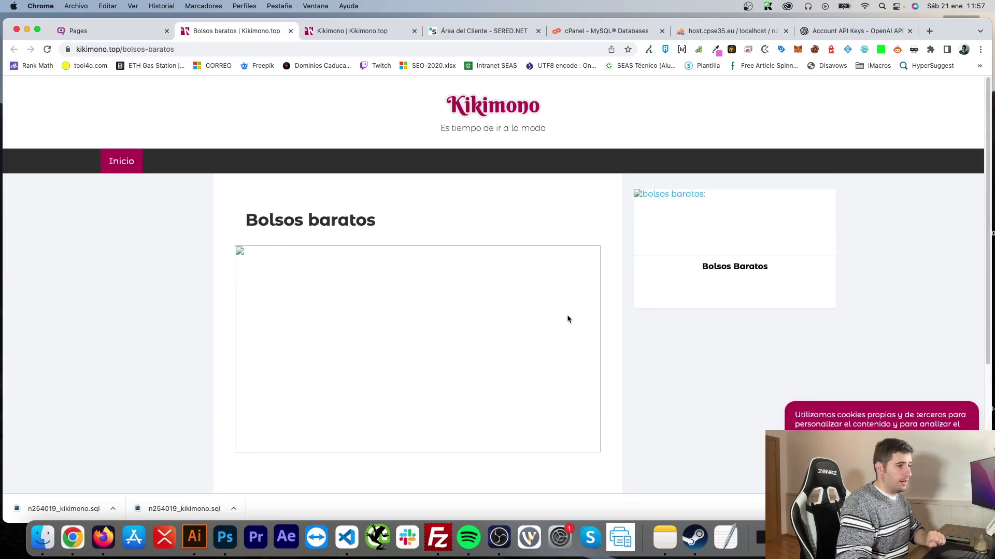
{"action": "scroll", "coordinate": [713, 331], "scroll_direction": "down", "scroll_amount": 4}
{"action": "scroll", "coordinate": [702, 329], "scroll_direction": "up", "scroll_amount": 4}
{"action": "scroll", "coordinate": [713, 402], "scroll_direction": "down", "scroll_amount": 4}
{"action": "scroll", "coordinate": [691, 322], "scroll_direction": "up", "scroll_amount": 4}
{"action": "scroll", "coordinate": [701, 363], "scroll_direction": "down", "scroll_amount": 4}
{"action": "scroll", "coordinate": [606, 330], "scroll_direction": "up", "scroll_amount": 4}
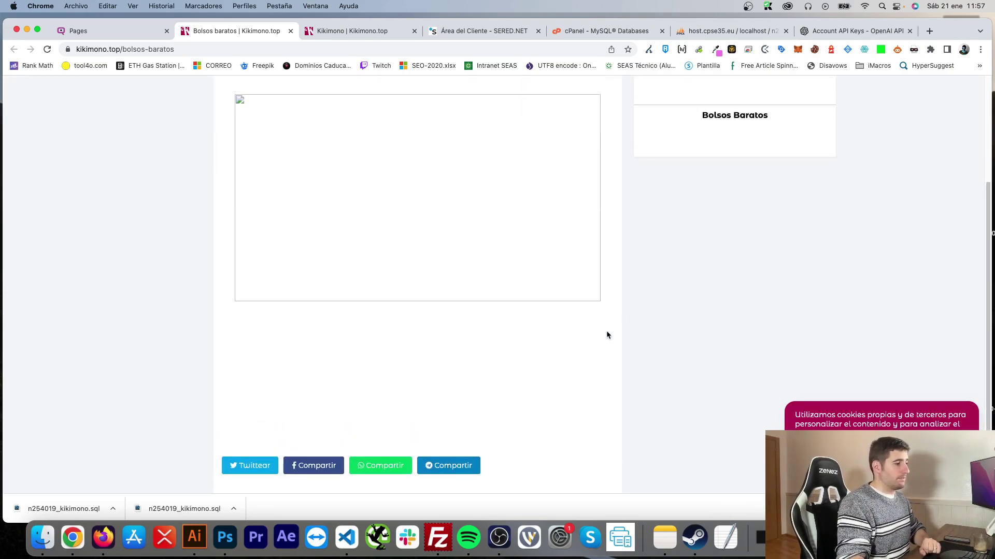
{"action": "scroll", "coordinate": [311, 337], "scroll_direction": "down", "scroll_amount": 1}
{"action": "left_click", "coordinate": [126, 33]}
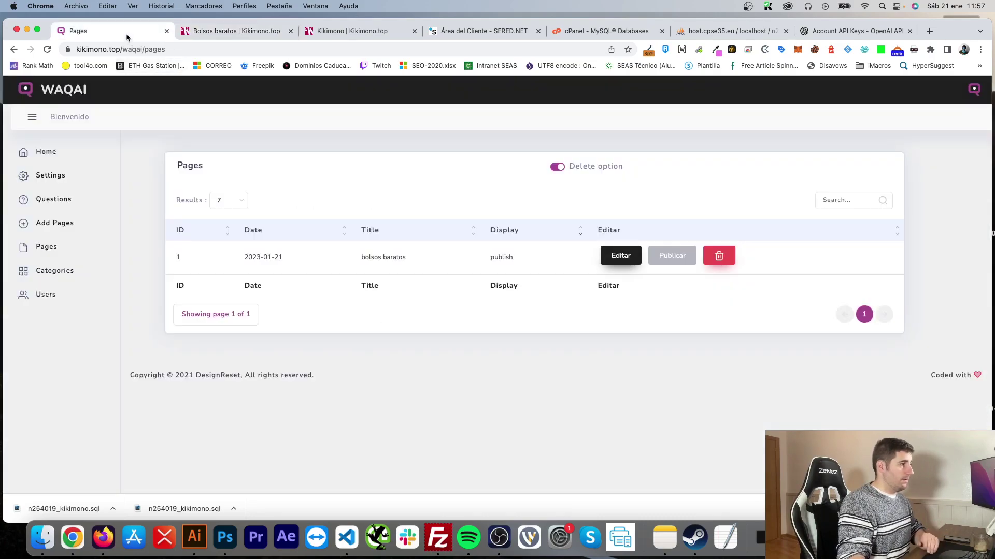
{"action": "left_click", "coordinate": [619, 257]}
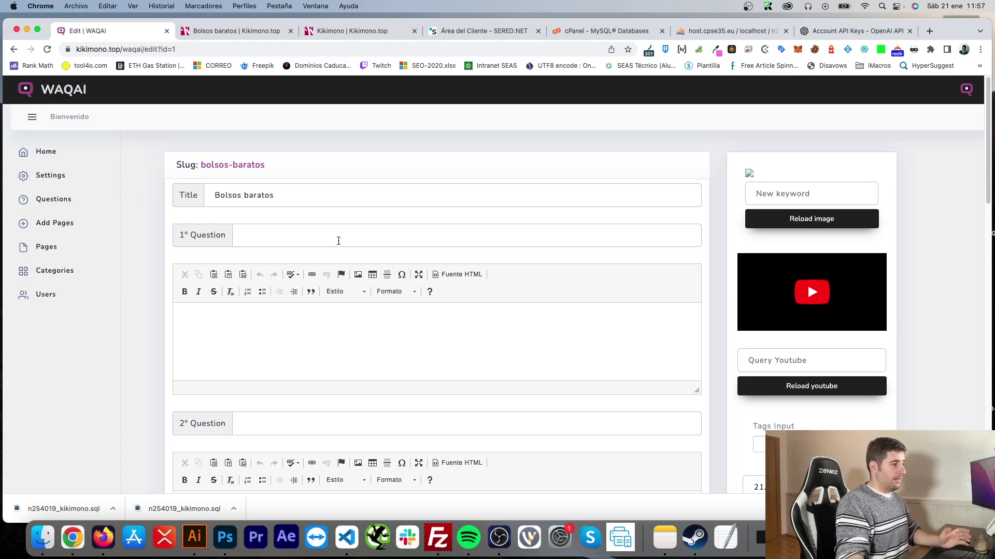
Step: Set the first question to 'En qué consiste' with sdf filler answer, bold the fifth word, and save
{"action": "left_click", "coordinate": [338, 240]}
{"action": "left_click", "coordinate": [338, 264]}
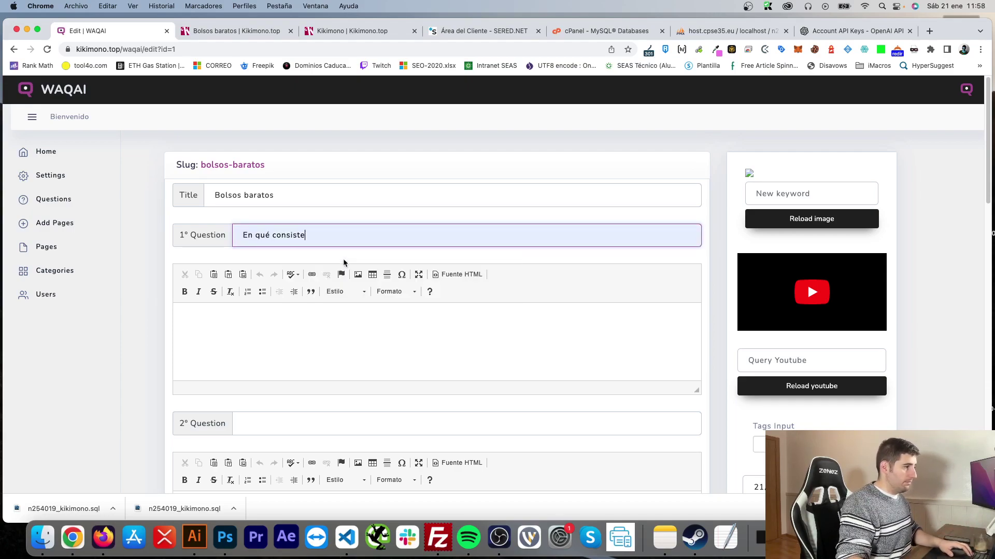
{"action": "left_click", "coordinate": [327, 330]}
{"action": "type", "text": "sdf sdf sdf sdf "}
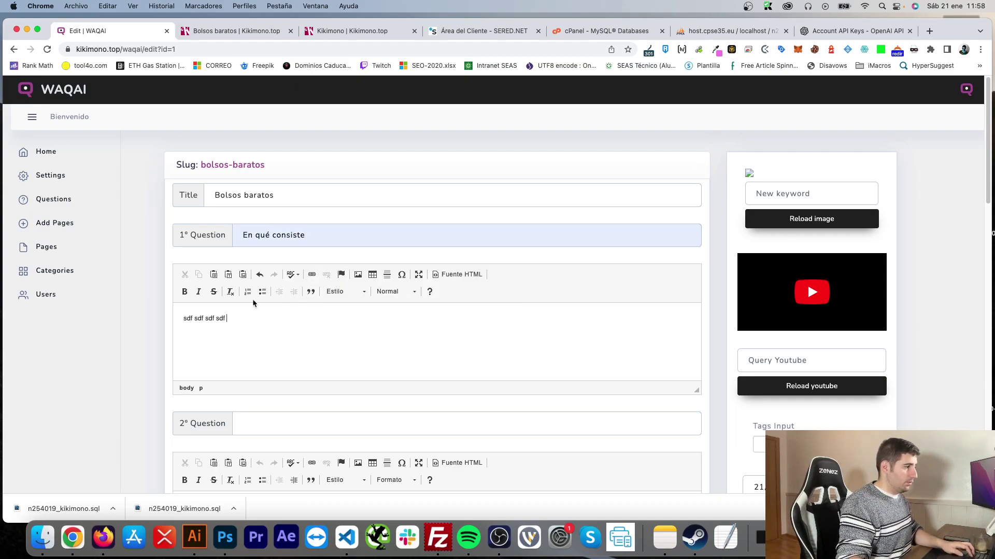
{"action": "type", "text": "sdf sdf ds"}
{"action": "double_click", "coordinate": [232, 318]}
{"action": "left_click", "coordinate": [184, 292]}
{"action": "scroll", "coordinate": [692, 304], "scroll_direction": "down", "scroll_amount": 3}
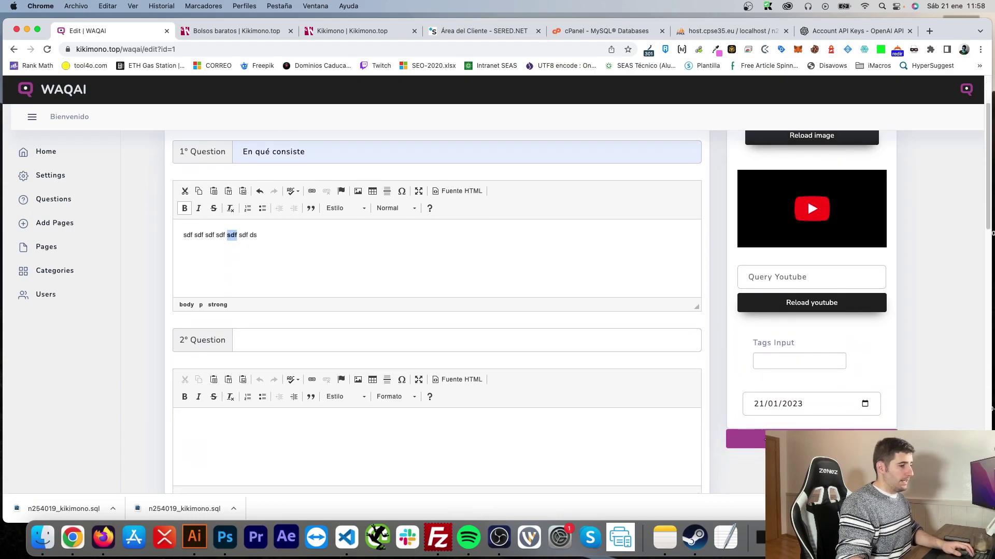
{"action": "key", "text": "super+r"}
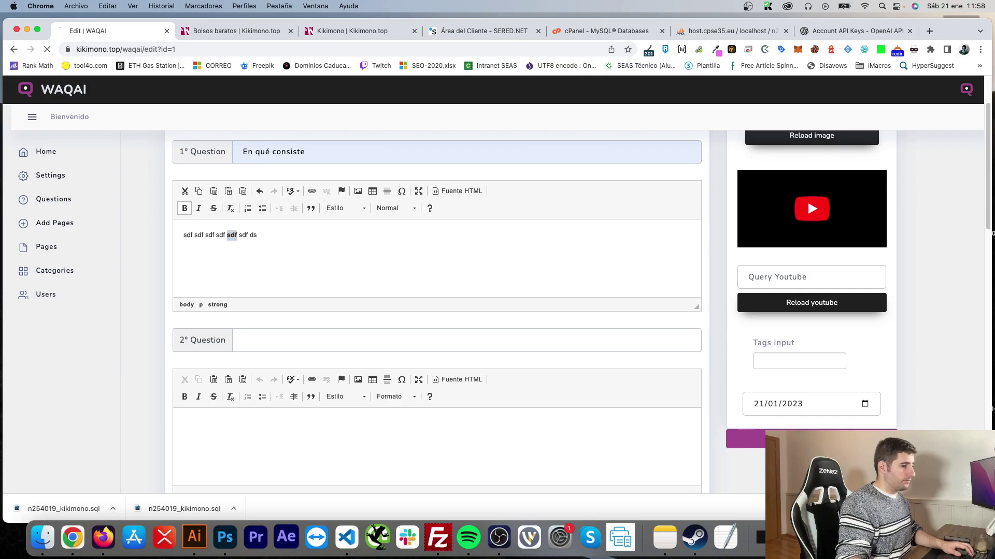
Step: Reload the live Bolsos baratos page to check the new answer, then return to the pages list
{"action": "key", "text": "ctrl+Tab"}
{"action": "left_click", "coordinate": [47, 49]}
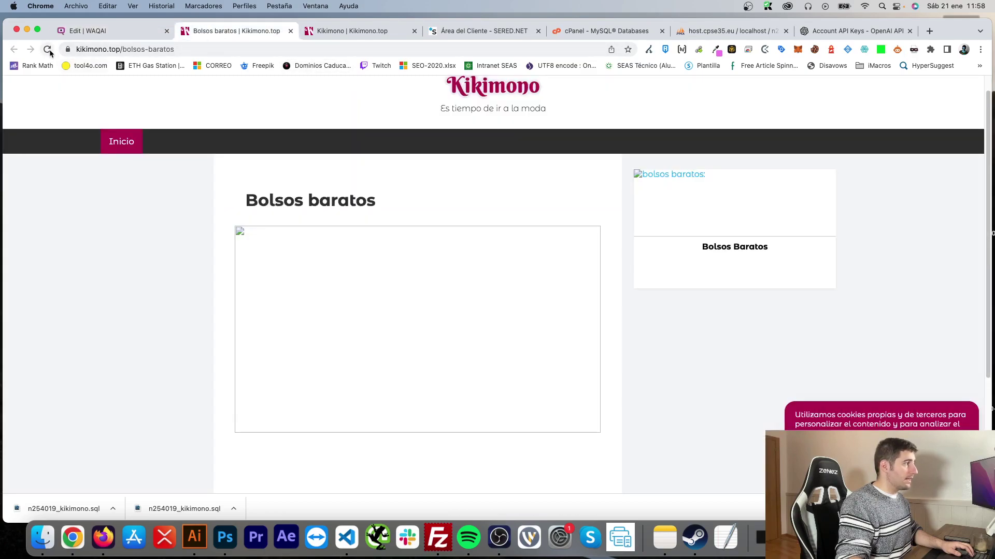
{"action": "scroll", "coordinate": [185, 309], "scroll_direction": "down", "scroll_amount": 5}
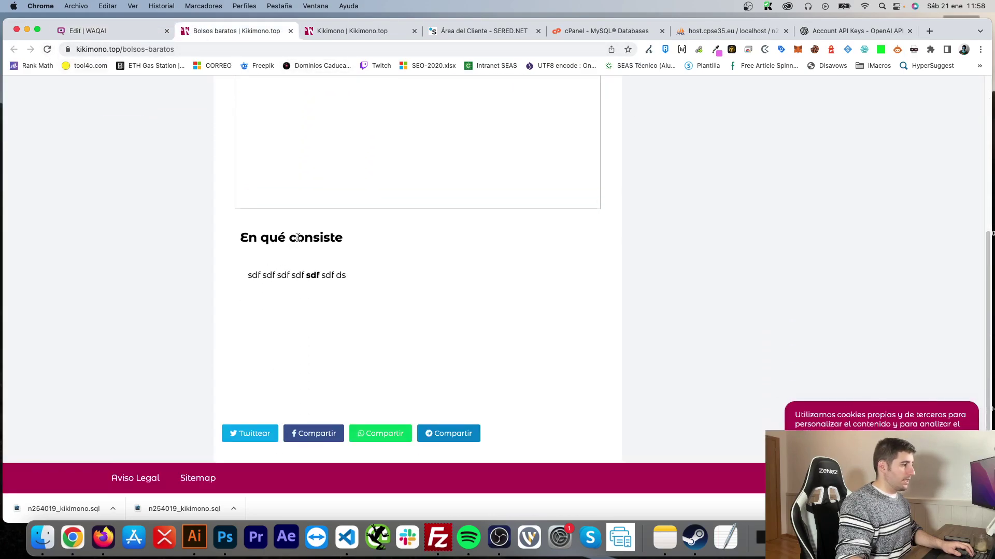
{"action": "scroll", "coordinate": [407, 275], "scroll_direction": "up", "scroll_amount": 5}
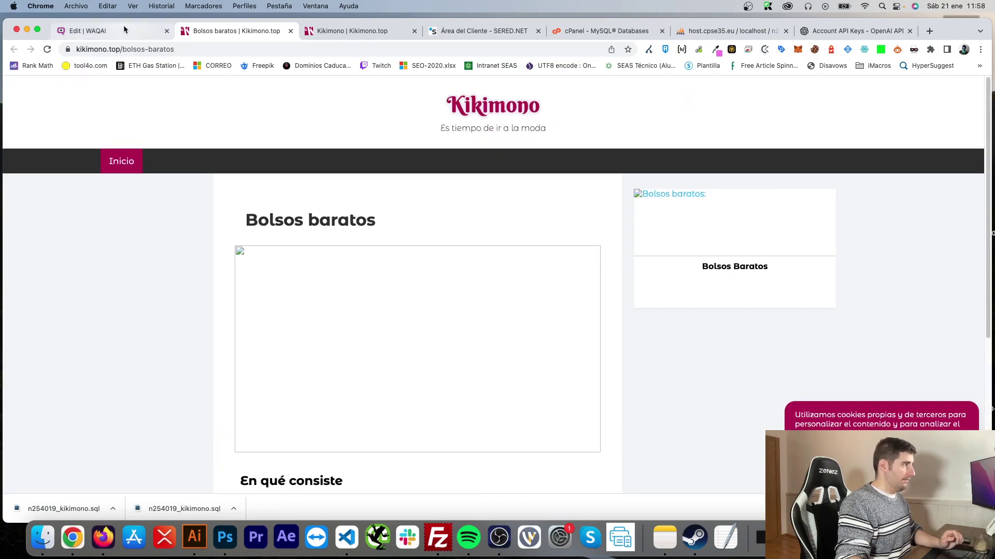
{"action": "left_click", "coordinate": [123, 28]}
{"action": "scroll", "coordinate": [311, 357], "scroll_direction": "down", "scroll_amount": 4}
{"action": "scroll", "coordinate": [628, 346], "scroll_direction": "down", "scroll_amount": 10}
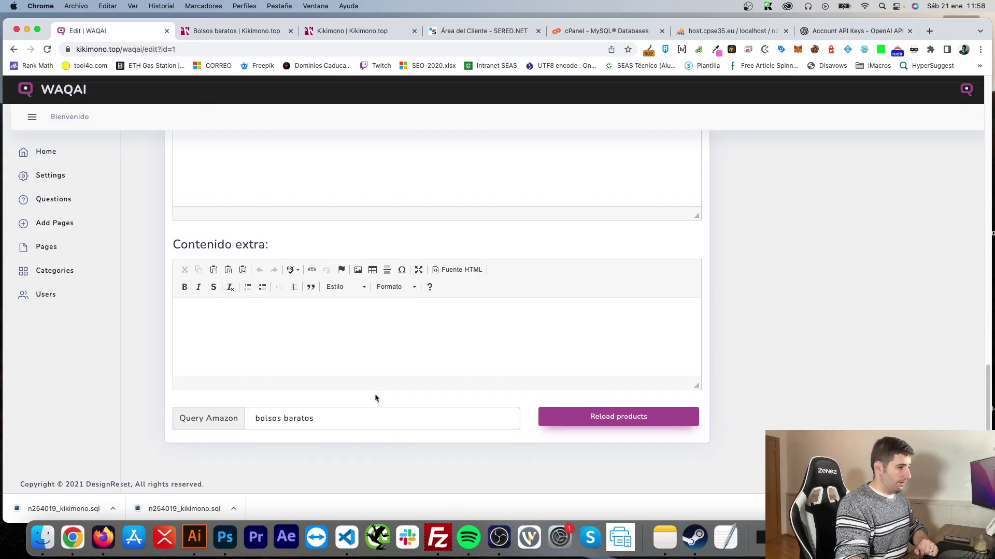
{"action": "scroll", "coordinate": [752, 421], "scroll_direction": "up", "scroll_amount": 10}
{"action": "scroll", "coordinate": [753, 421], "scroll_direction": "down", "scroll_amount": 10}
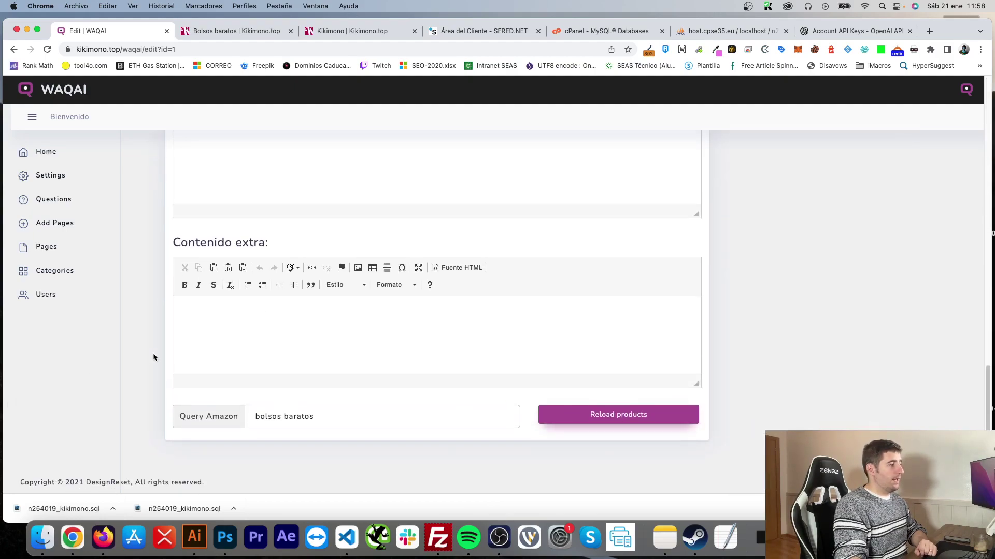
{"action": "scroll", "coordinate": [151, 365], "scroll_direction": "up", "scroll_amount": 10}
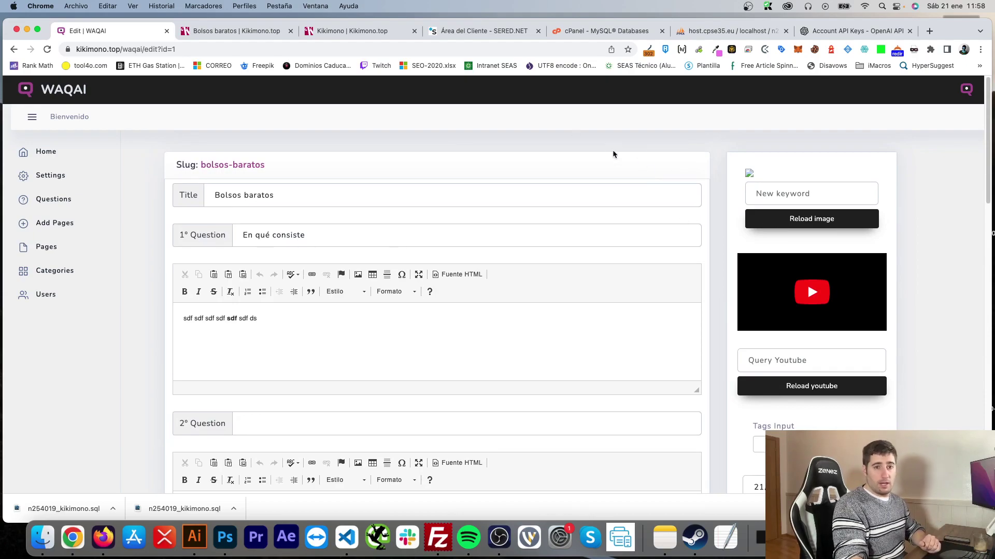
{"action": "scroll", "coordinate": [274, 332], "scroll_direction": "down", "scroll_amount": 1}
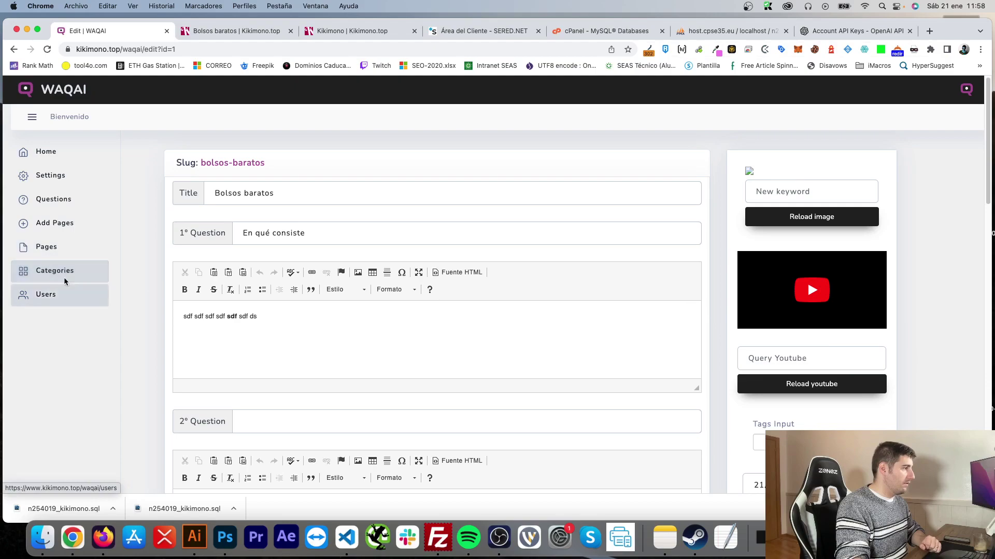
{"action": "left_click", "coordinate": [58, 255]}
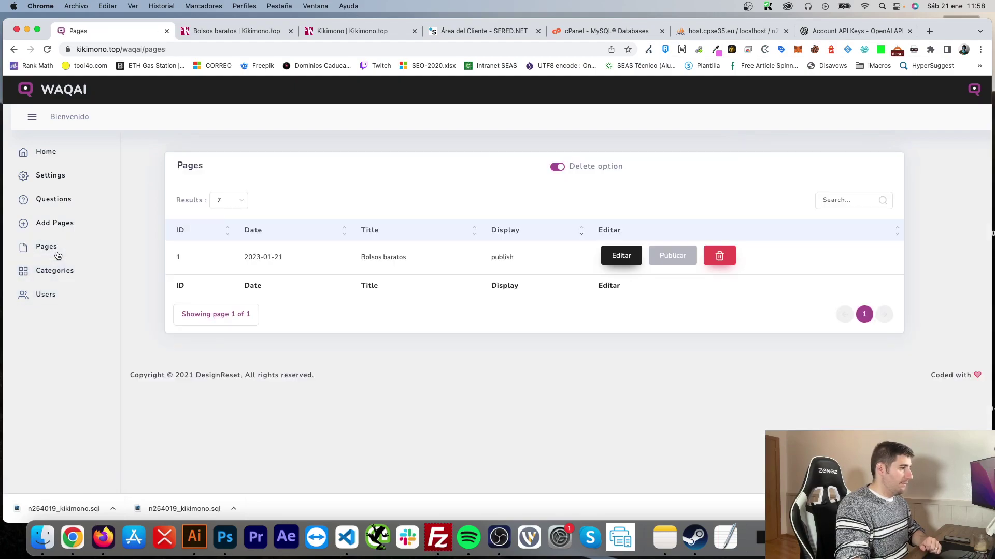
Step: Add the tags asda, cama and armario to the Bolsos baratos page and save
{"action": "left_click", "coordinate": [604, 258]}
{"action": "scroll", "coordinate": [601, 257], "scroll_direction": "down", "scroll_amount": 3}
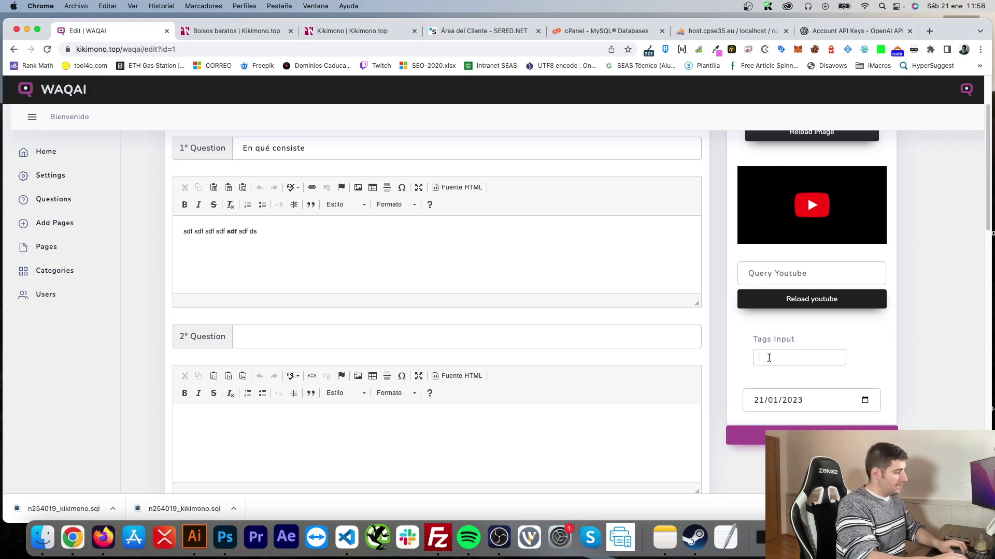
{"action": "type", "text": "asda"}
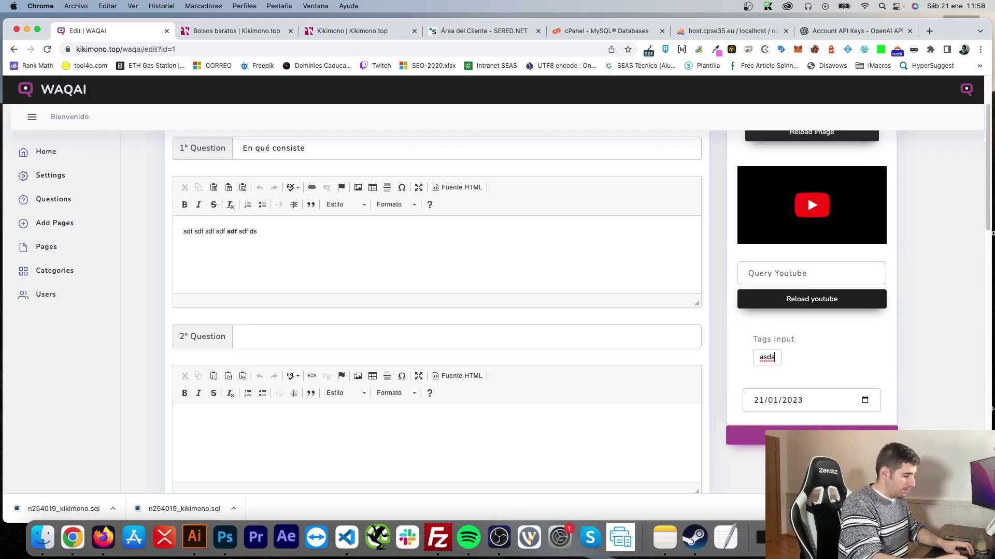
{"action": "key", "text": "Return"}
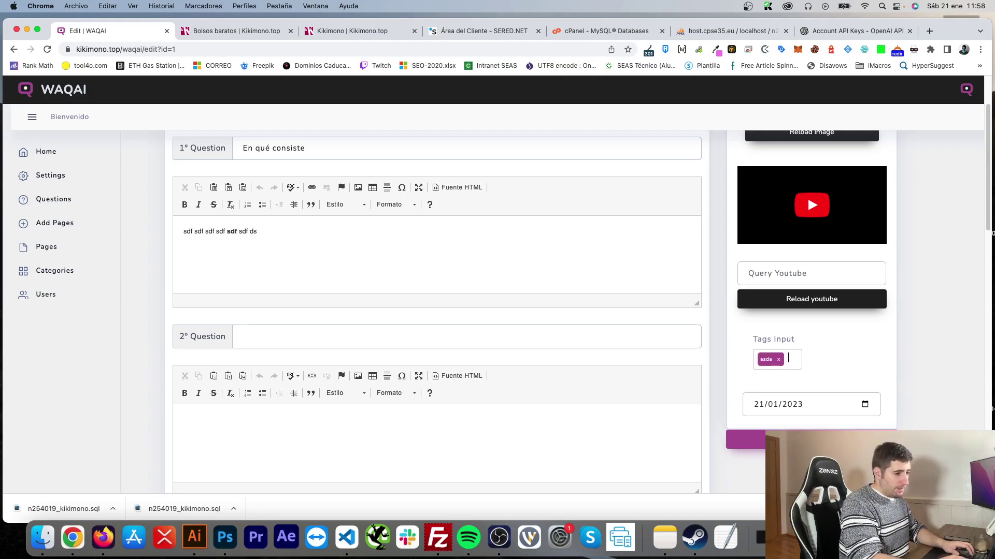
{"action": "type", "text": "cama"}
{"action": "key", "text": "Return"}
{"action": "type", "text": "armario"}
{"action": "key", "text": "Return"}
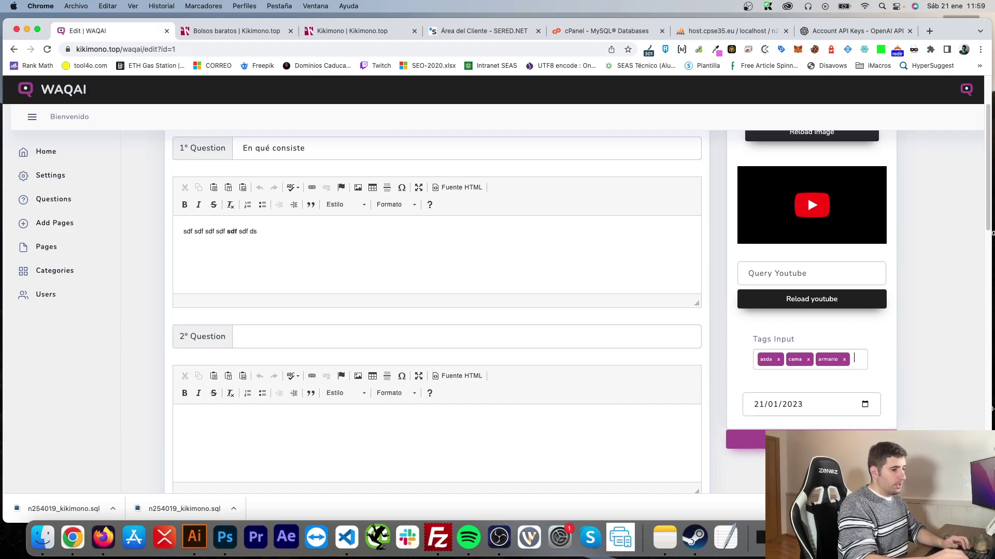
{"action": "key", "text": "super+r"}
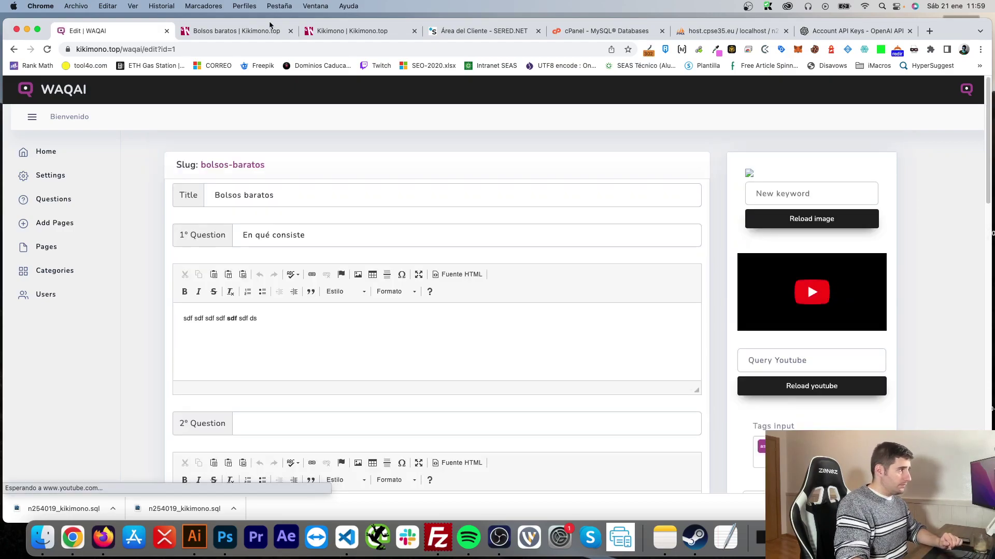
Step: Confirm asda, cama and armario appear as categories and tags on the live Bolsos baratos page
{"action": "left_click", "coordinate": [61, 273]}
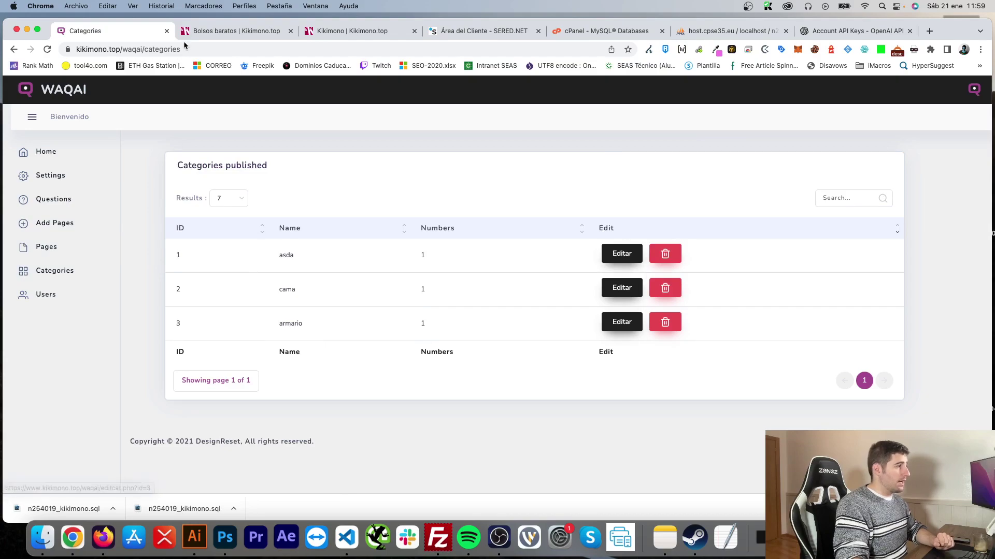
{"action": "left_click", "coordinate": [250, 31]}
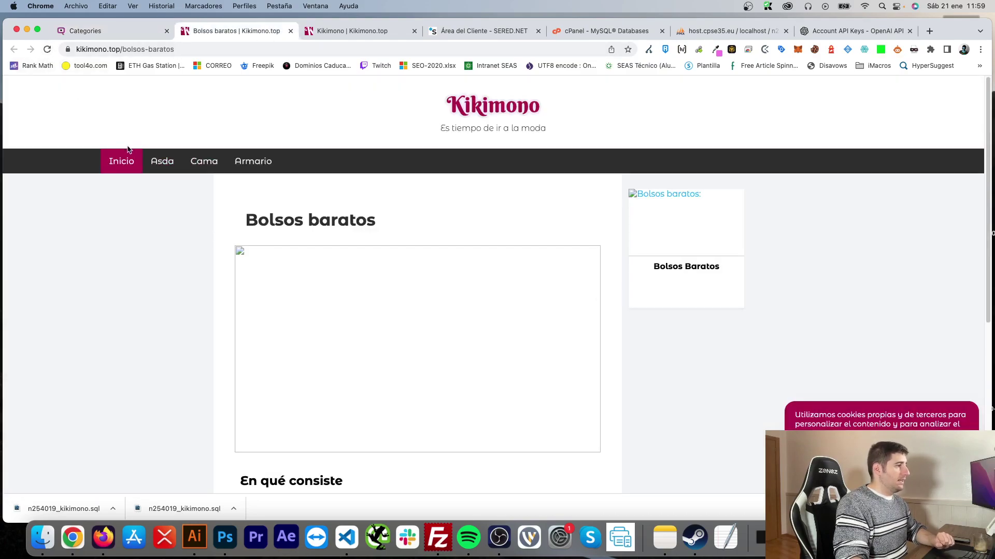
{"action": "scroll", "coordinate": [188, 372], "scroll_direction": "down", "scroll_amount": 5}
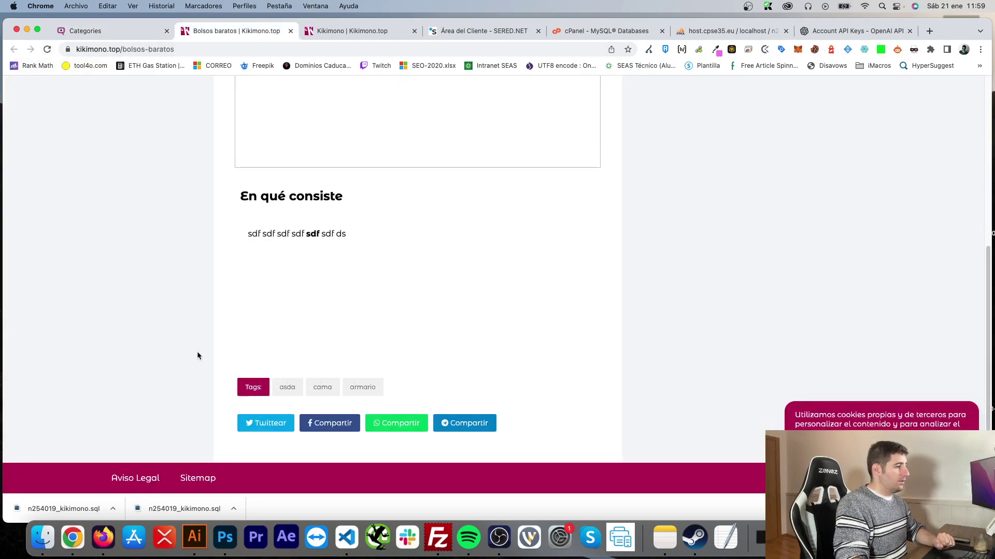
{"action": "scroll", "coordinate": [197, 352], "scroll_direction": "up", "scroll_amount": 5}
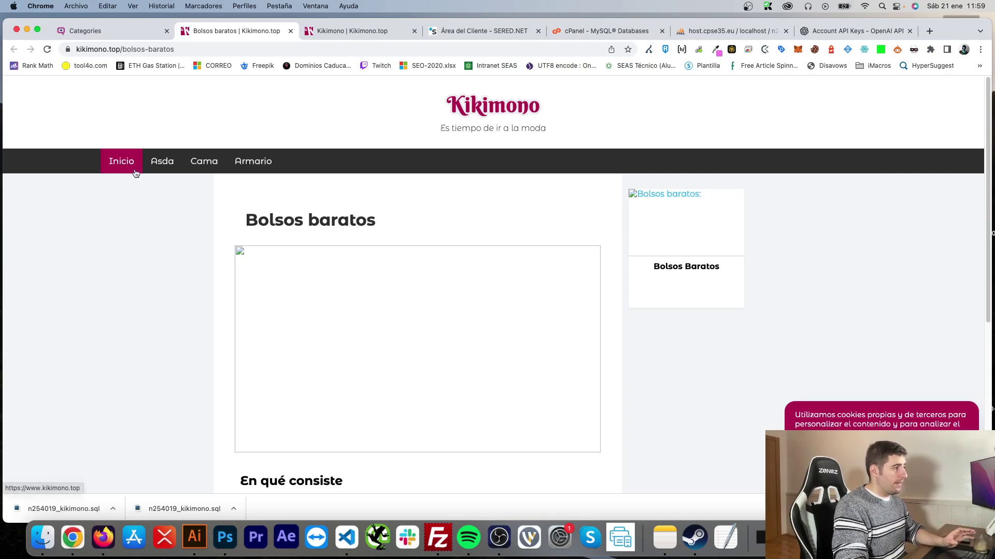
{"action": "scroll", "coordinate": [174, 311], "scroll_direction": "down", "scroll_amount": 5}
{"action": "left_click", "coordinate": [122, 31]}
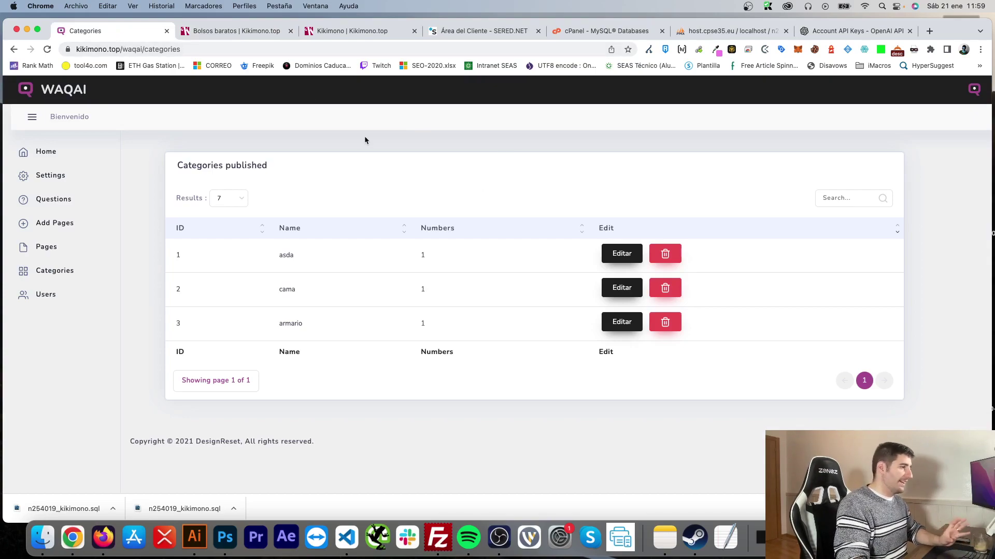
{"action": "left_click", "coordinate": [618, 254]}
Step: Give the asda category the description 'gdfgdfgdfg dfg dfg dfg df' and save it
{"action": "left_click", "coordinate": [264, 268]}
{"action": "type", "text": "gdfgdfgdfg dfg dfg dfg df"}
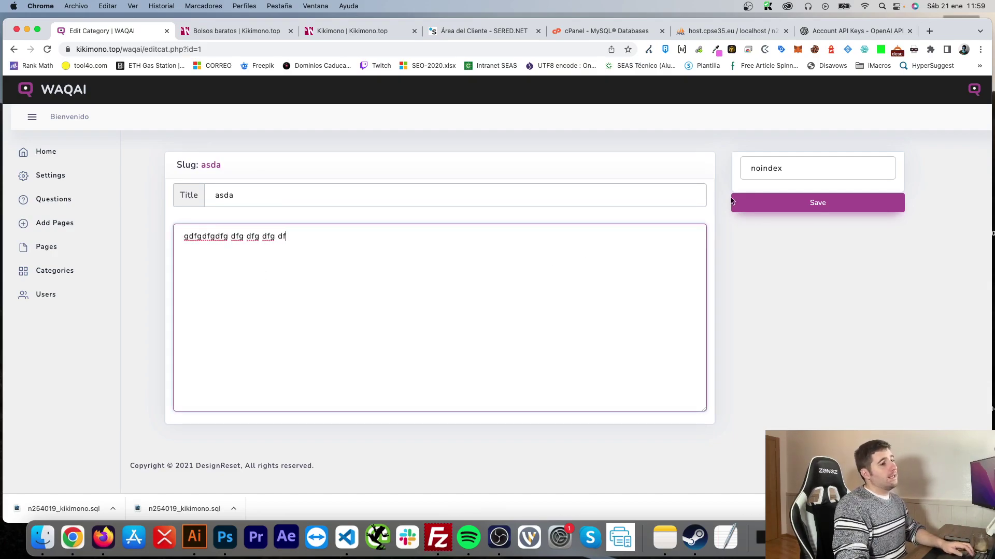
{"action": "left_click", "coordinate": [760, 165]}
{"action": "left_click", "coordinate": [809, 278]}
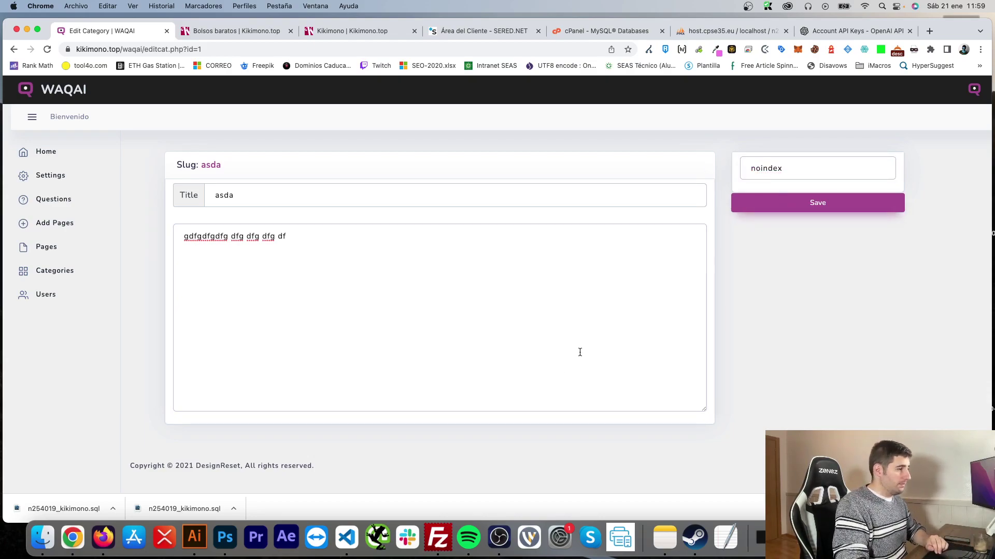
{"action": "left_click", "coordinate": [799, 215]}
Step: Open the live Asda category page and check its robots directives
{"action": "left_click", "coordinate": [234, 36]}
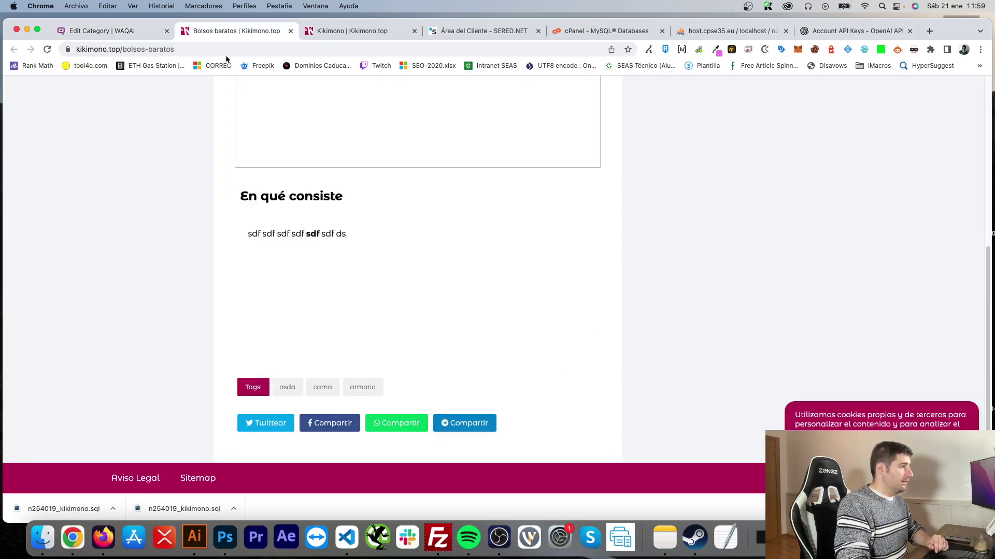
{"action": "scroll", "coordinate": [190, 294], "scroll_direction": "up", "scroll_amount": 6}
{"action": "left_click", "coordinate": [164, 165]}
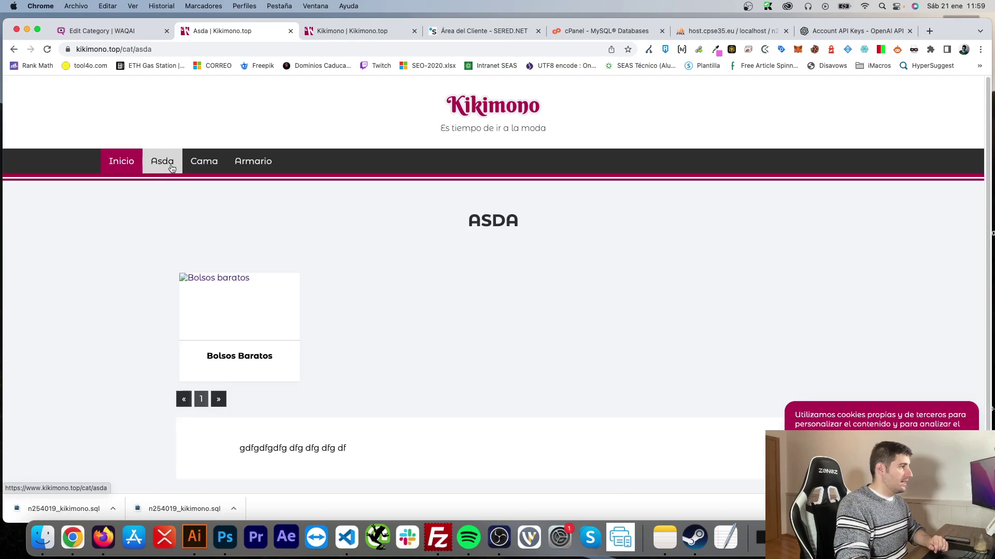
{"action": "scroll", "coordinate": [238, 424], "scroll_direction": "down", "scroll_amount": 2}
{"action": "left_click_drag", "start_coordinate": [239, 407], "coordinate": [313, 410]}
{"action": "left_click", "coordinate": [376, 408]}
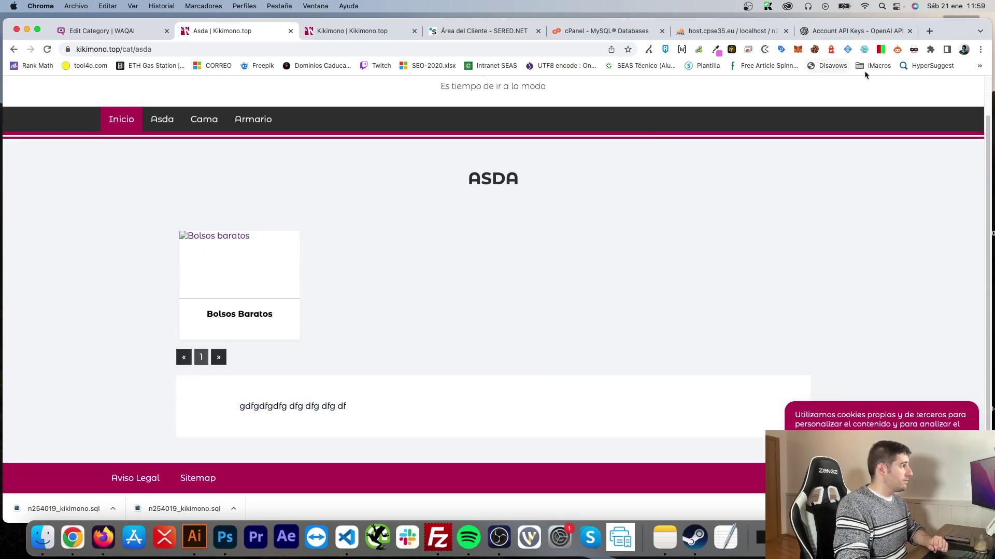
{"action": "left_click", "coordinate": [881, 50]}
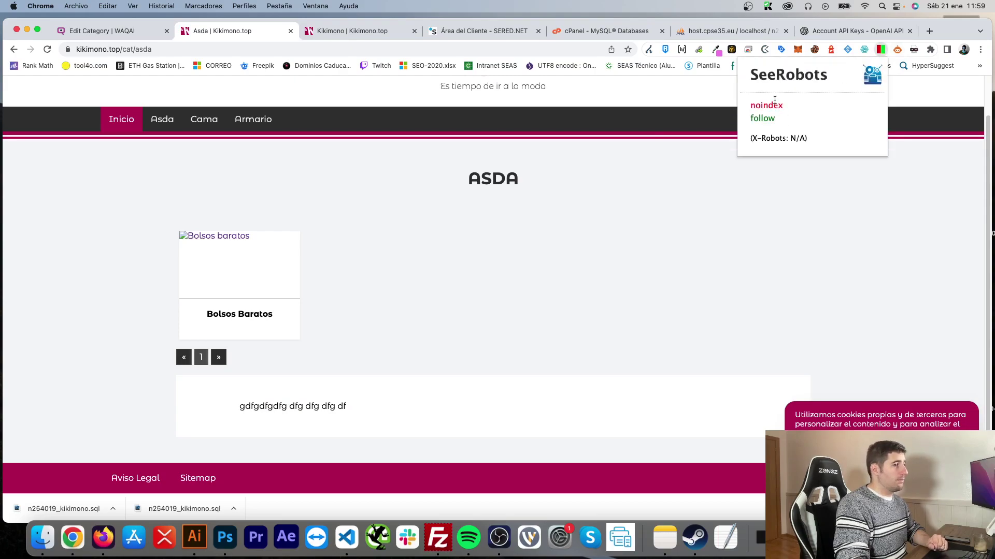
{"action": "left_click", "coordinate": [757, 183]}
{"action": "left_click", "coordinate": [101, 30]}
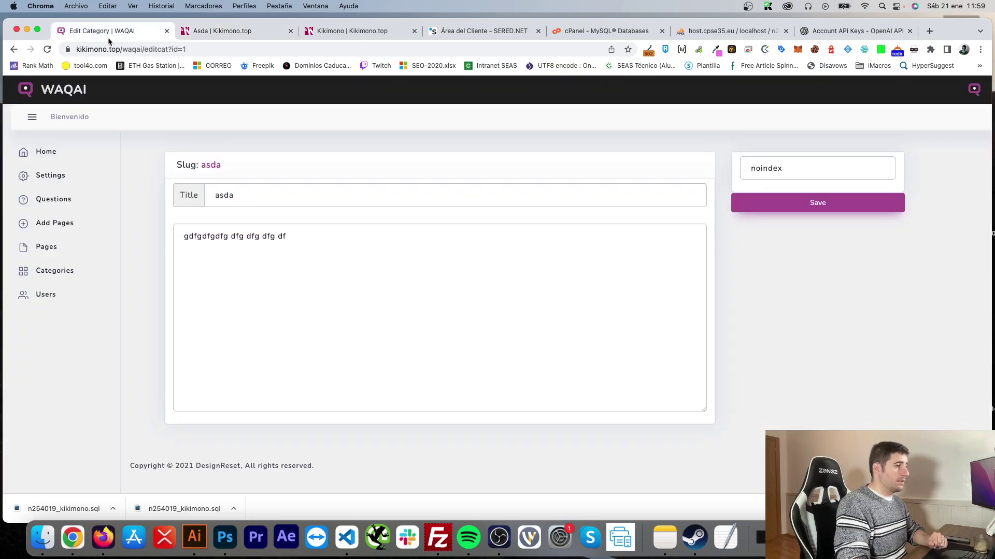
Step: Change the asda robots value from noindex to index, save, and confirm the live page shows index, follow
{"action": "left_click", "coordinate": [761, 170]}
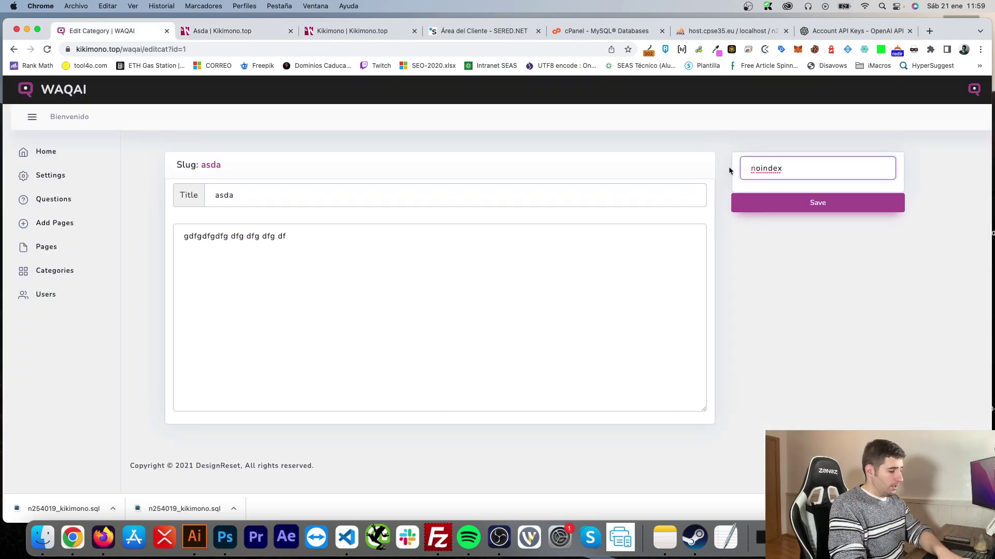
{"action": "key", "text": "BackSpace"}
{"action": "key", "text": "BackSpace"}
{"action": "left_click", "coordinate": [787, 199]}
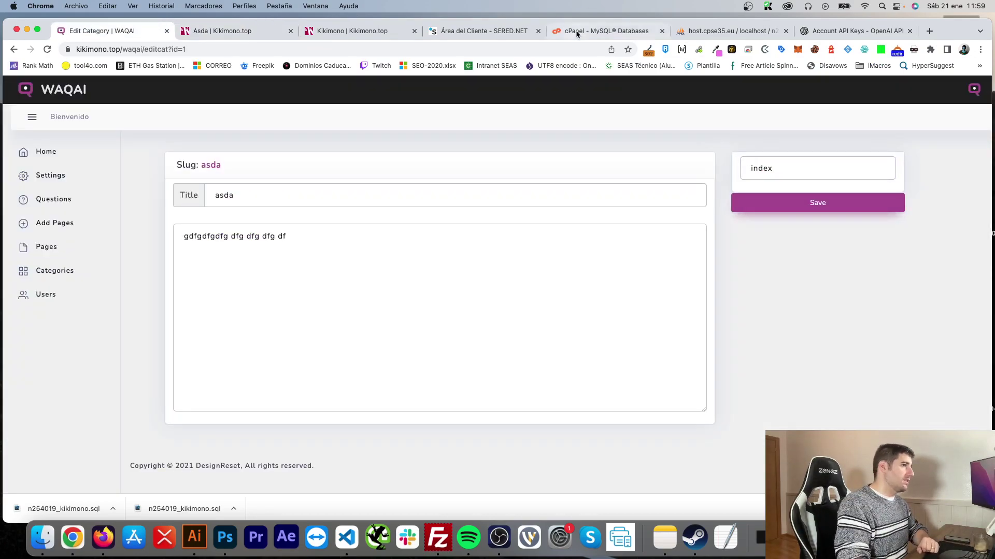
{"action": "left_click", "coordinate": [231, 32]}
{"action": "left_click", "coordinate": [47, 50]}
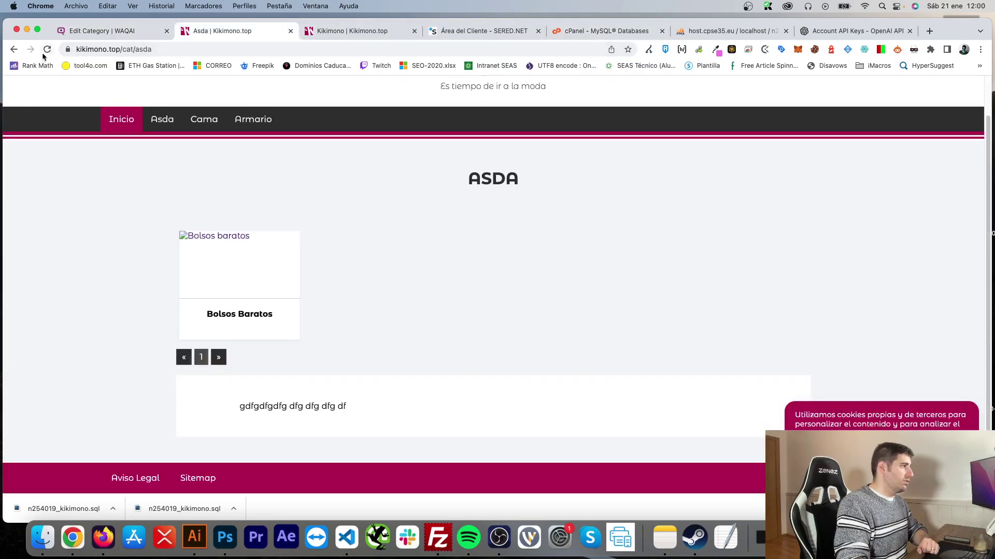
{"action": "left_click", "coordinate": [880, 49]}
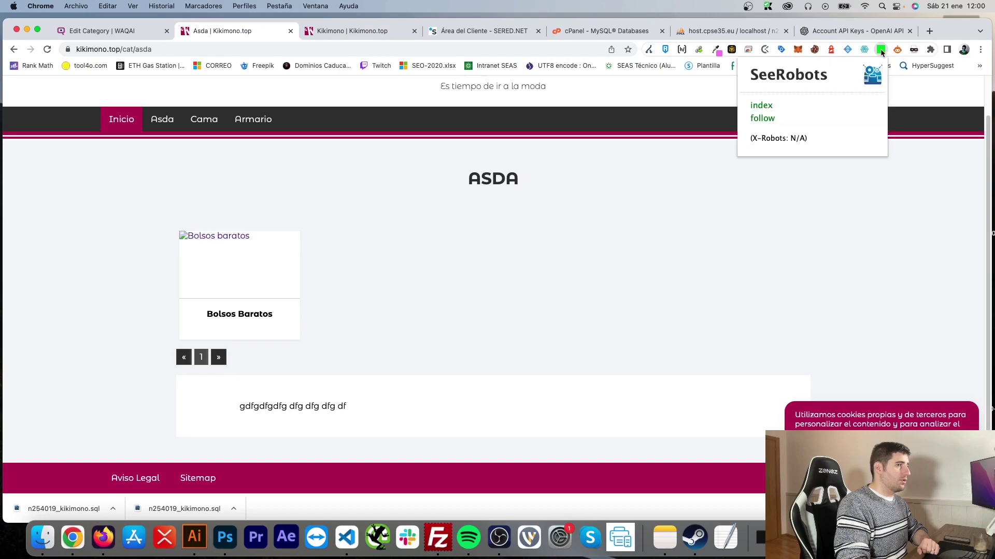
{"action": "left_click", "coordinate": [719, 212]}
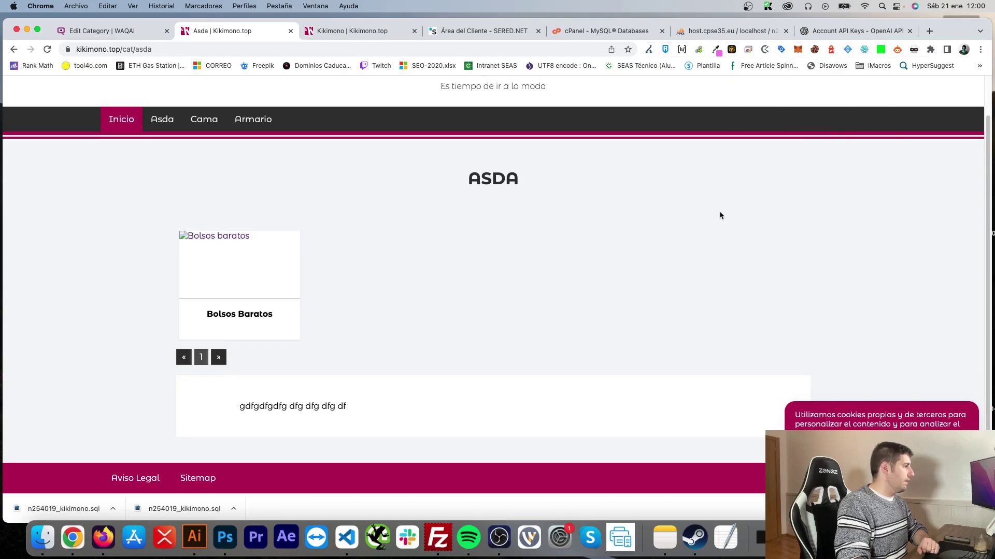
{"action": "left_click", "coordinate": [119, 37]}
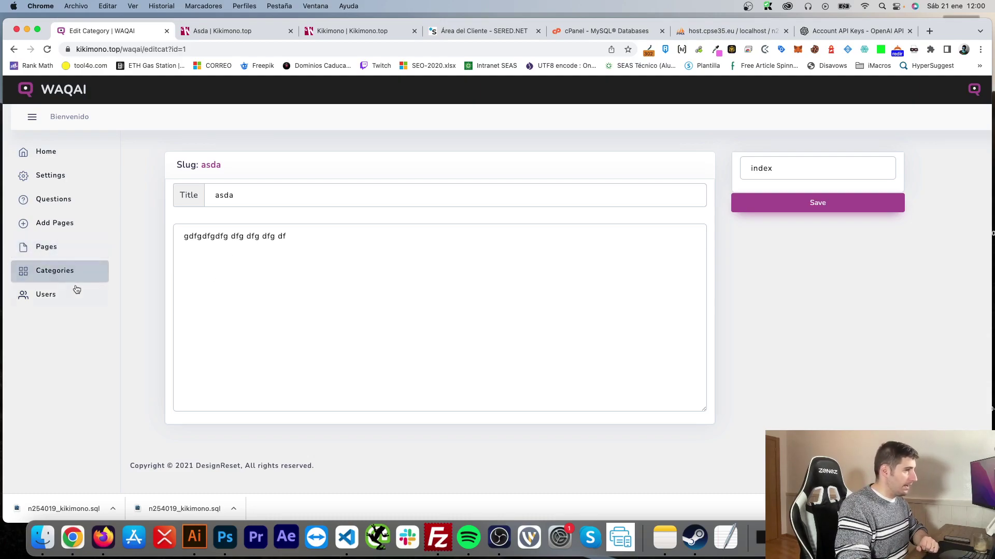
Step: Delete the asda category and the Bolsos baratos page
{"action": "left_click", "coordinate": [52, 270]}
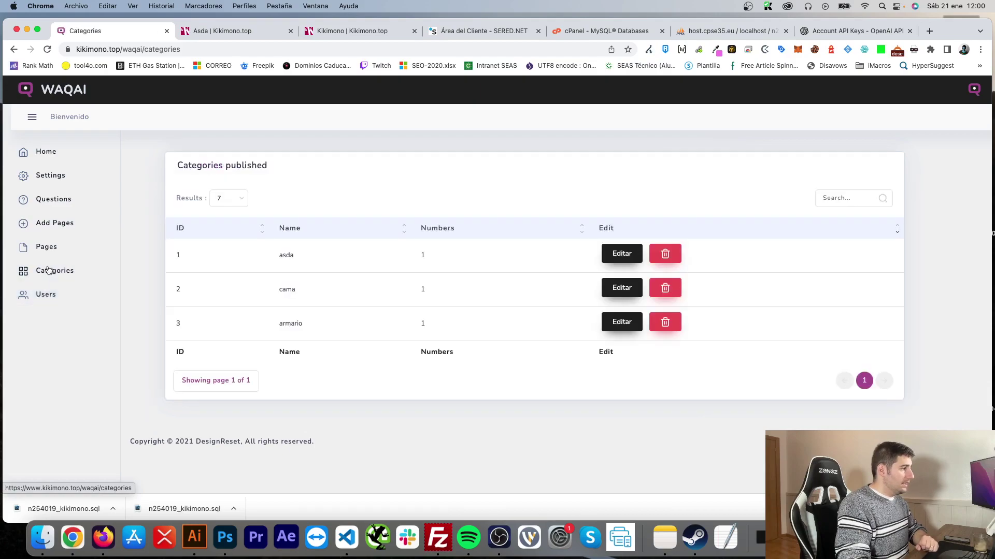
{"action": "left_click", "coordinate": [660, 255]}
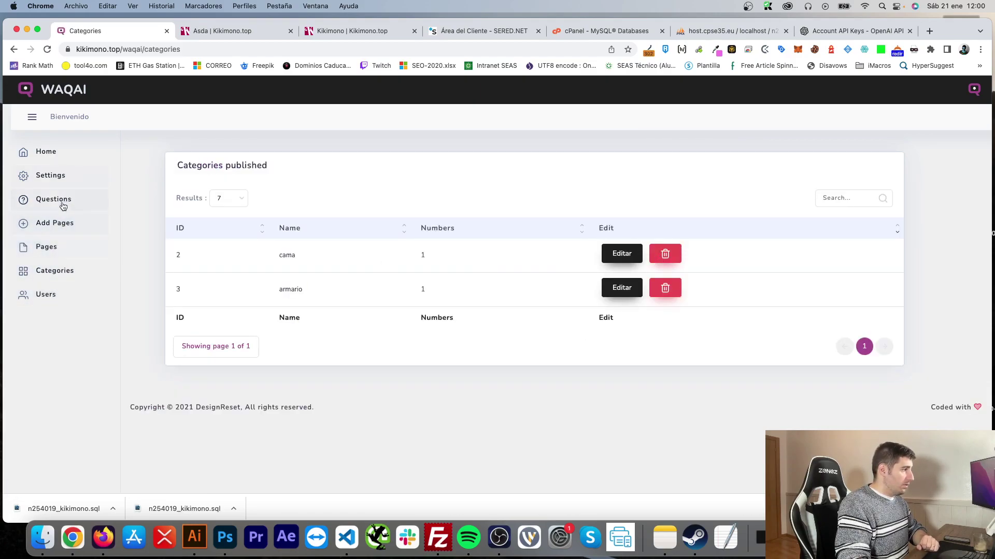
{"action": "left_click", "coordinate": [55, 249]}
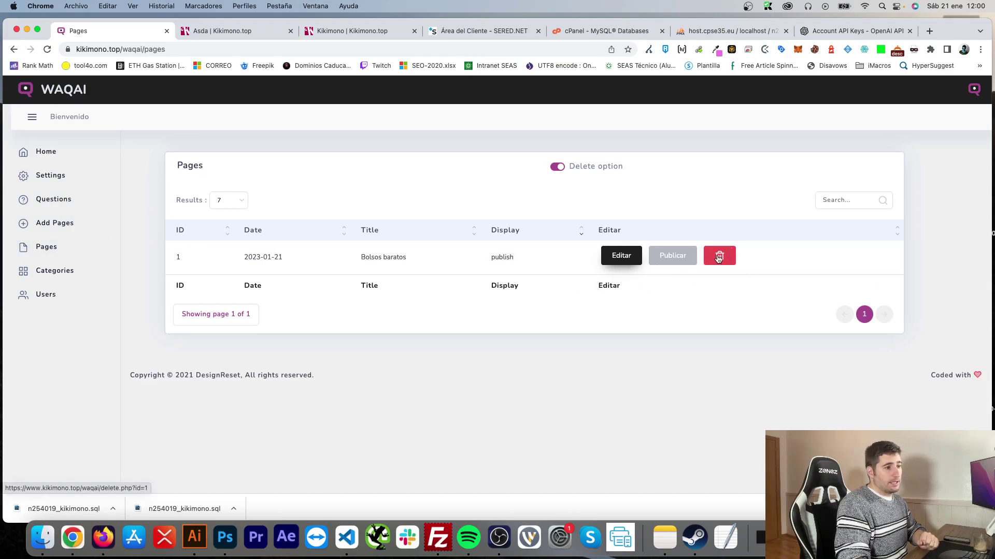
{"action": "left_click", "coordinate": [719, 258]}
{"action": "left_click", "coordinate": [49, 270]}
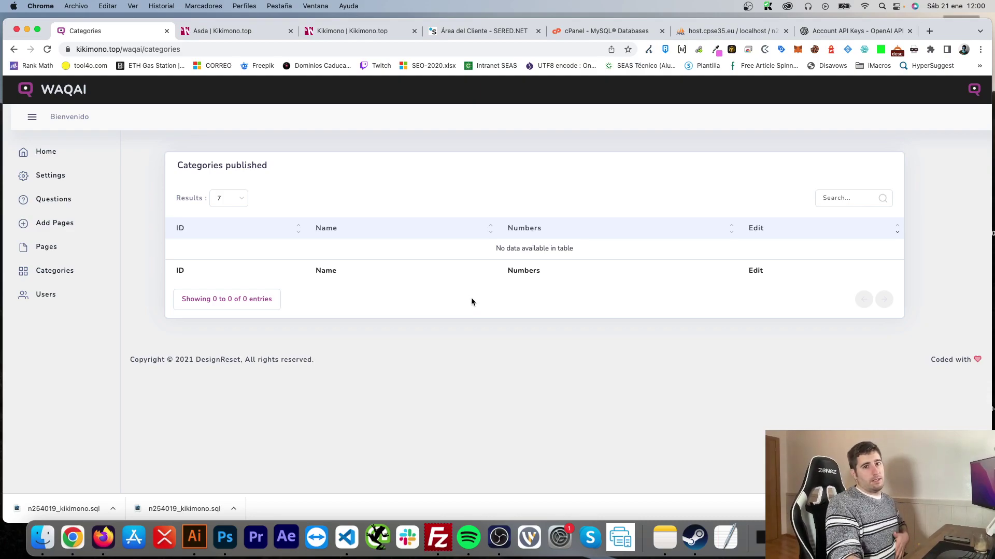
Step: Look over the emptied Users, Settings, Questions, Add Pages, Pages and Categories sections and the Kikimono homepage
{"action": "left_click", "coordinate": [39, 296]}
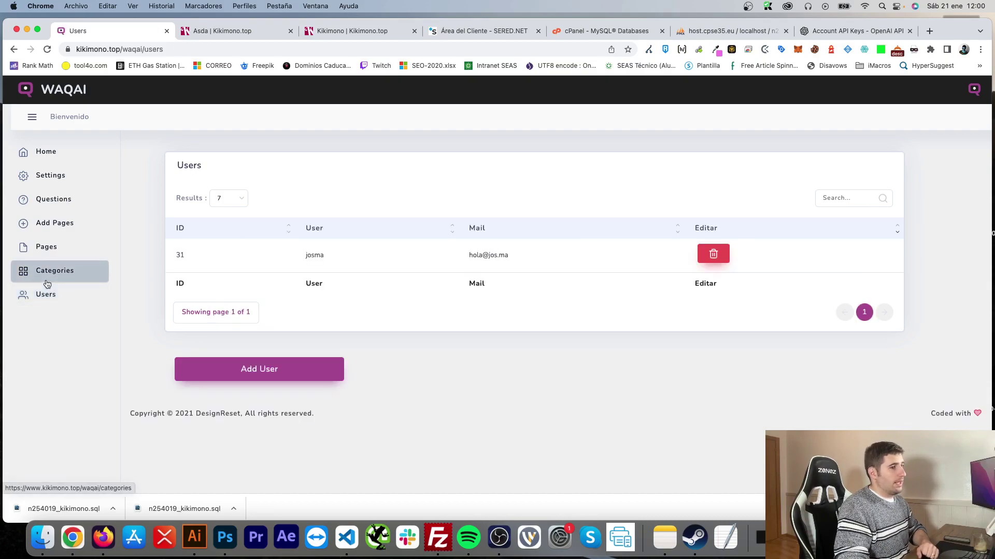
{"action": "left_click", "coordinate": [48, 163]}
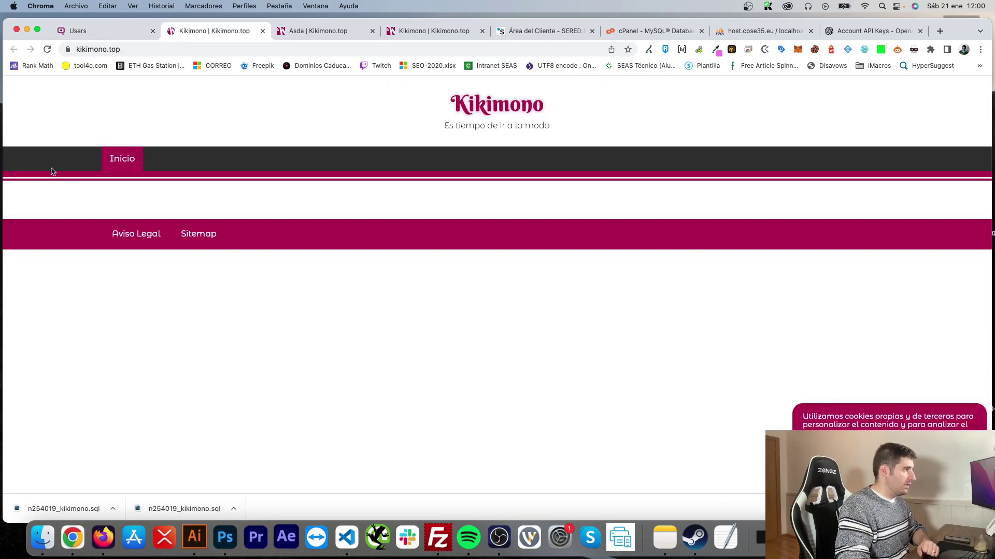
{"action": "key", "text": "super+w"}
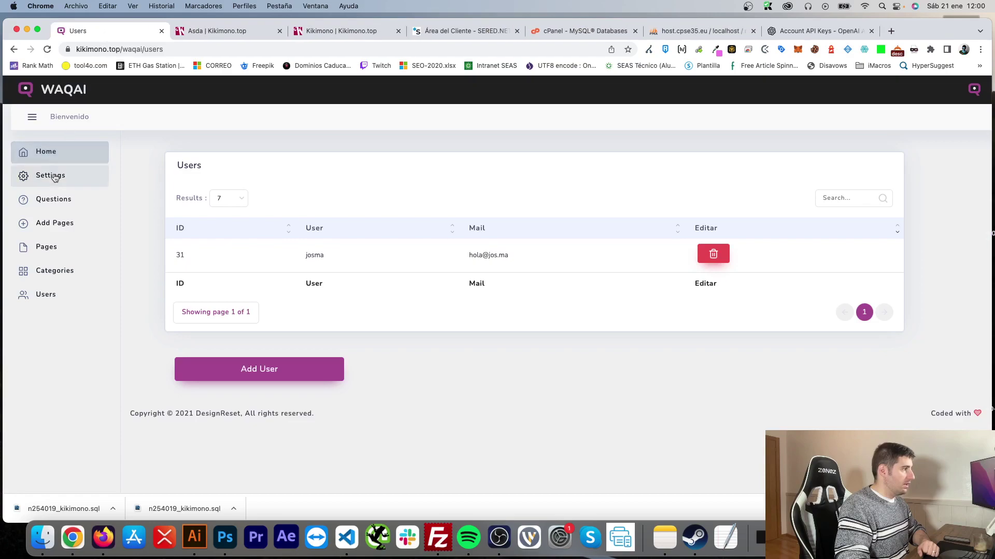
{"action": "left_click", "coordinate": [52, 176]}
{"action": "left_click", "coordinate": [52, 199]}
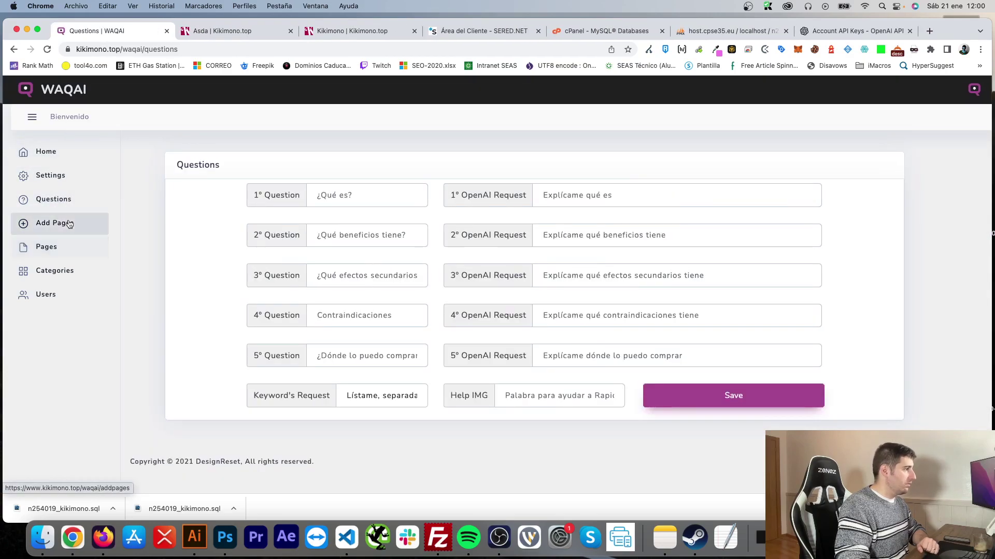
{"action": "left_click", "coordinate": [69, 224]}
{"action": "left_click", "coordinate": [57, 251]}
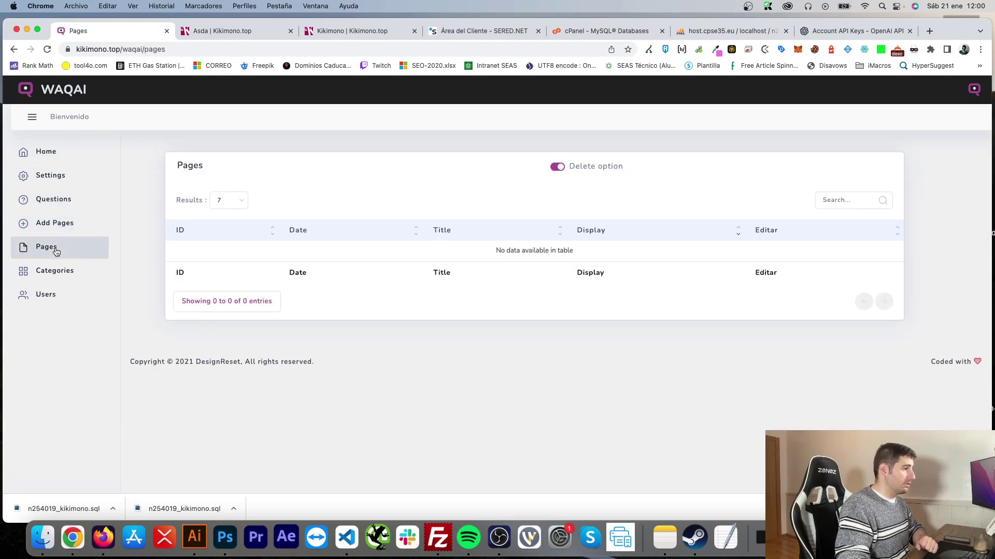
{"action": "left_click", "coordinate": [52, 268]}
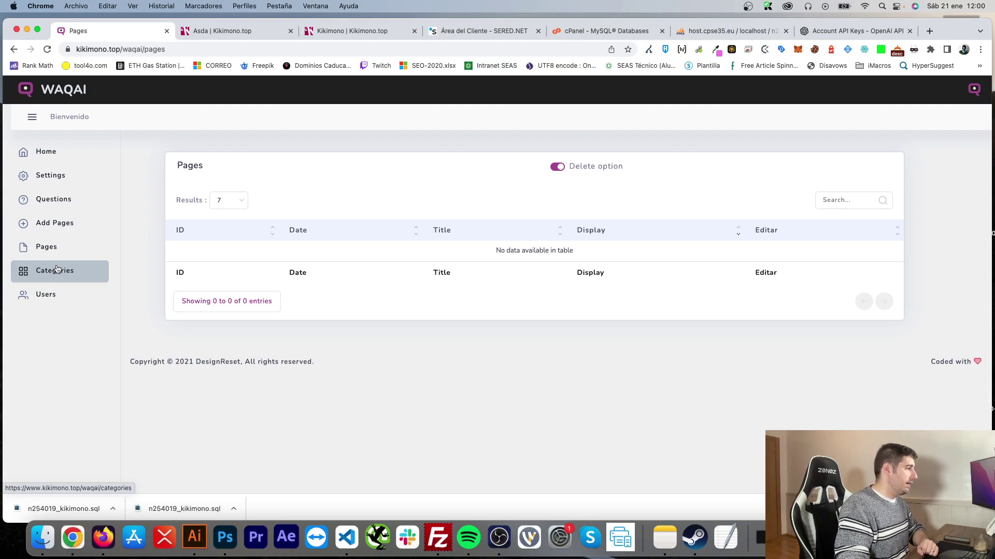
{"action": "left_click", "coordinate": [56, 294]}
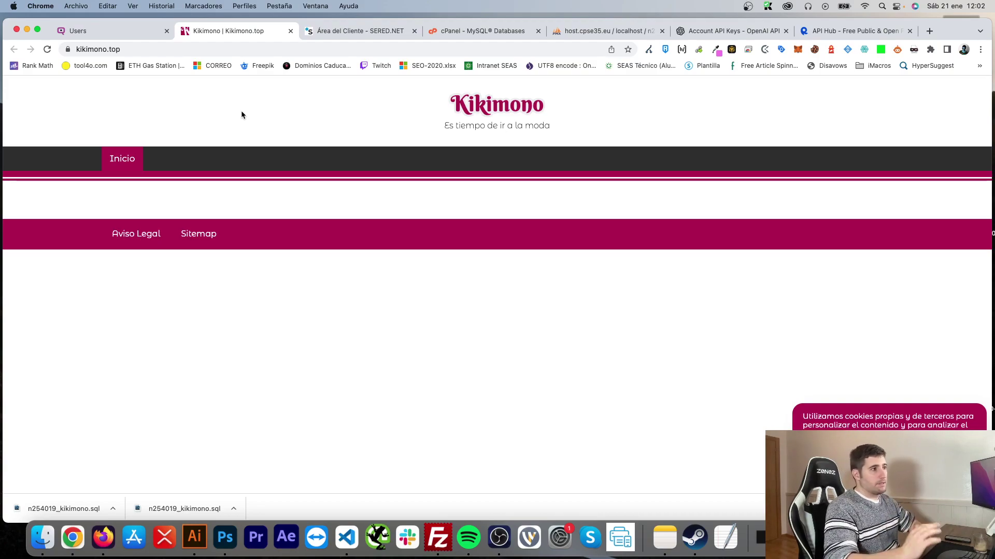
Step: Review the OpenAI API keys page, then the empty OpenAI Key field in WAQAI settings
{"action": "left_click", "coordinate": [712, 35]}
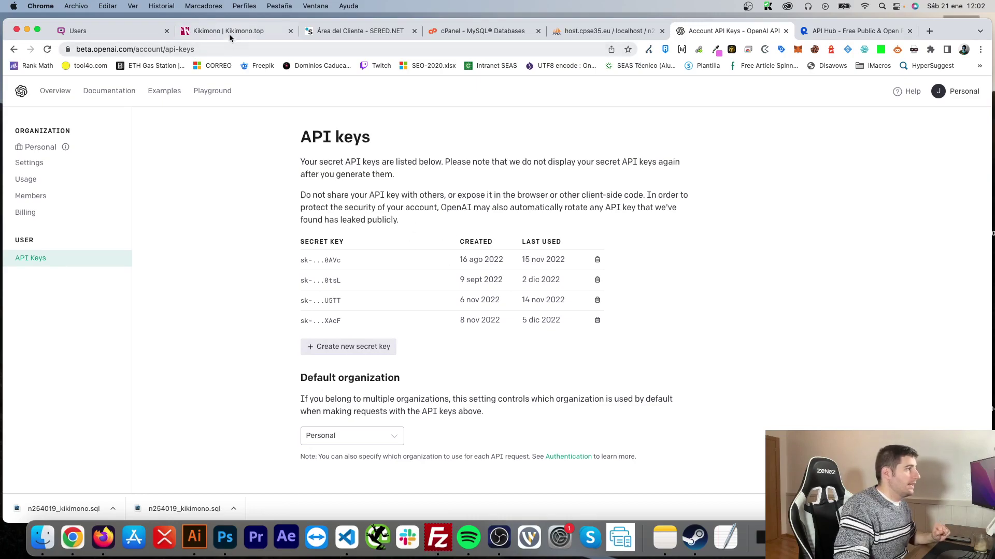
{"action": "left_click", "coordinate": [83, 30]}
{"action": "left_click", "coordinate": [52, 175]}
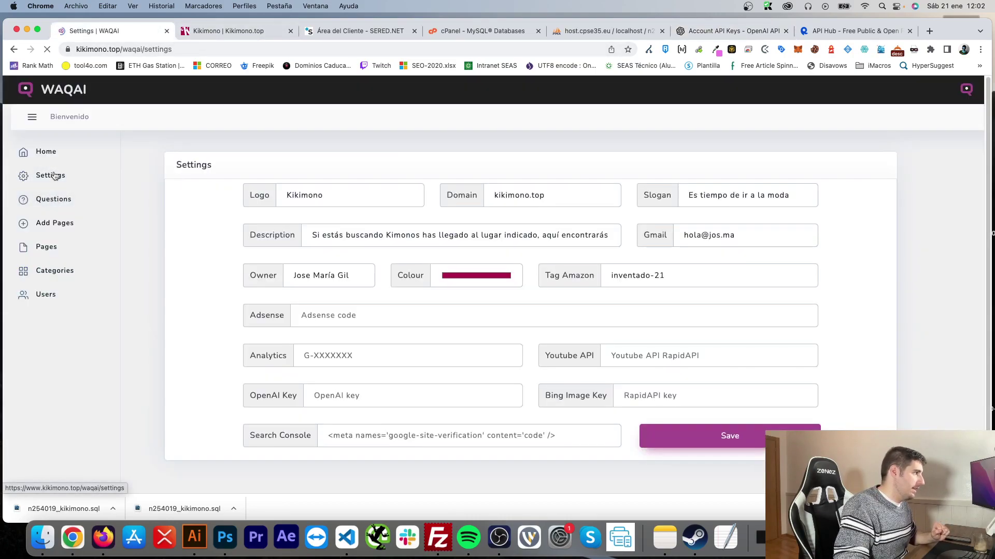
{"action": "left_click", "coordinate": [346, 395]}
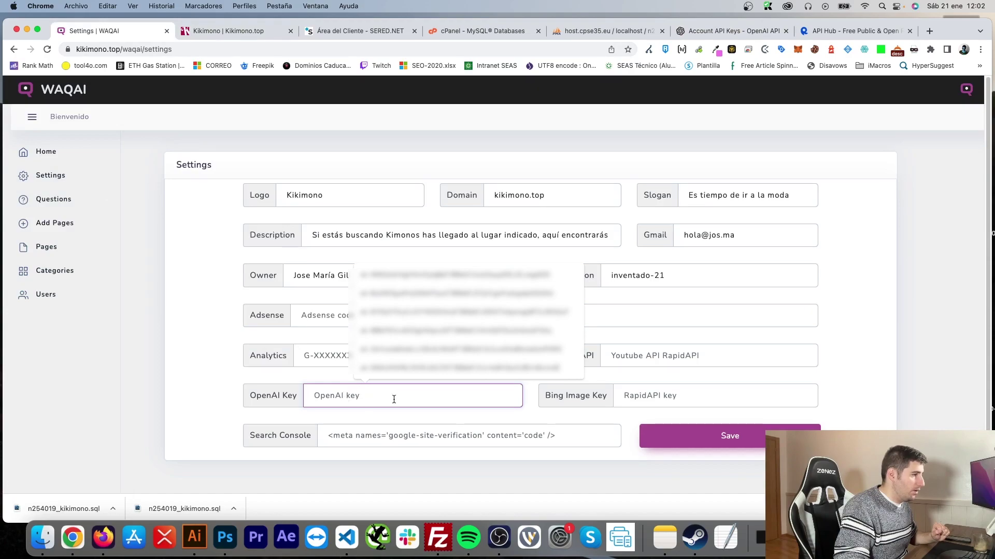
{"action": "left_click", "coordinate": [556, 384]}
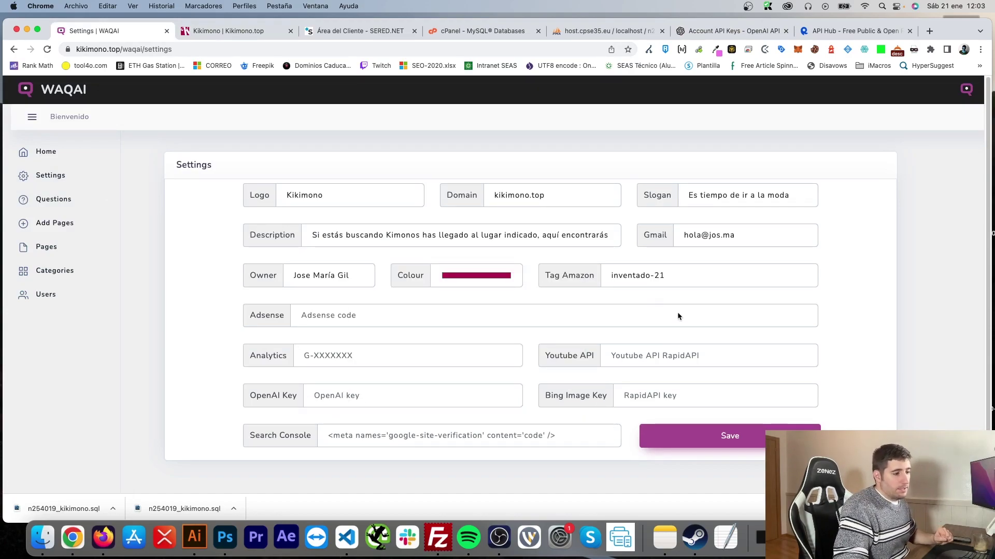
{"action": "left_click", "coordinate": [831, 33]}
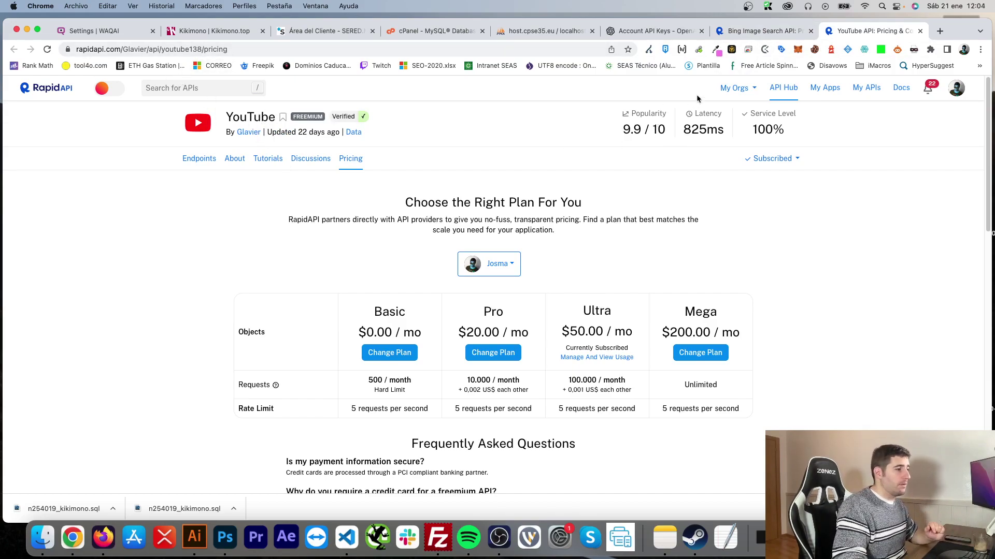
Step: Compare the Bing Image Search and YouTube API pricing plans, ending on Bing's $28/mo Ultra plan
{"action": "left_click", "coordinate": [780, 33]}
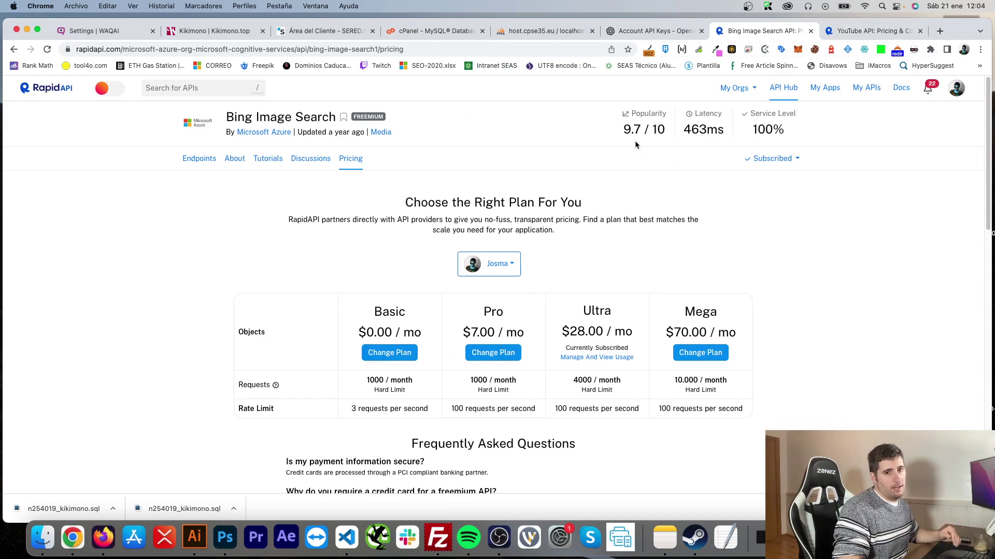
{"action": "left_click", "coordinate": [842, 32]}
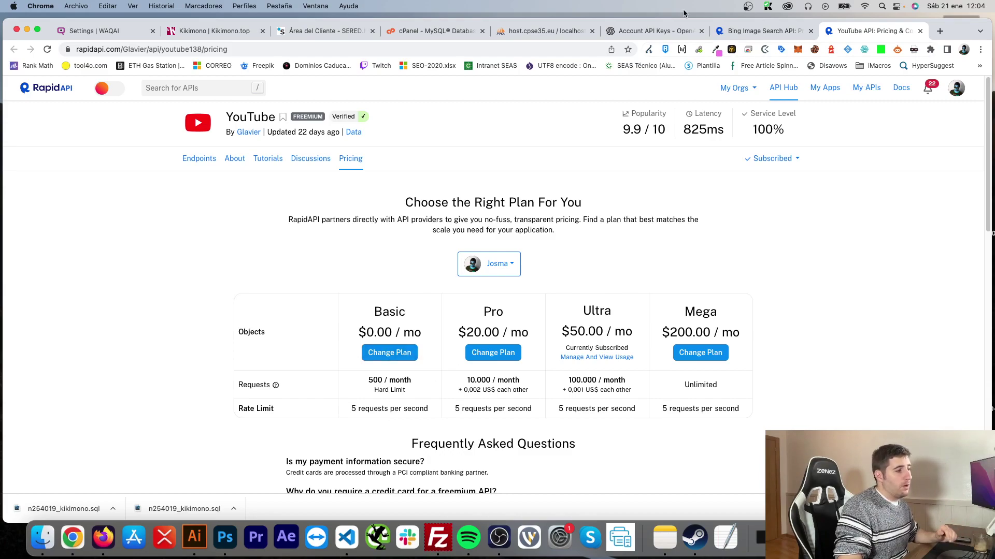
{"action": "left_click", "coordinate": [742, 32]}
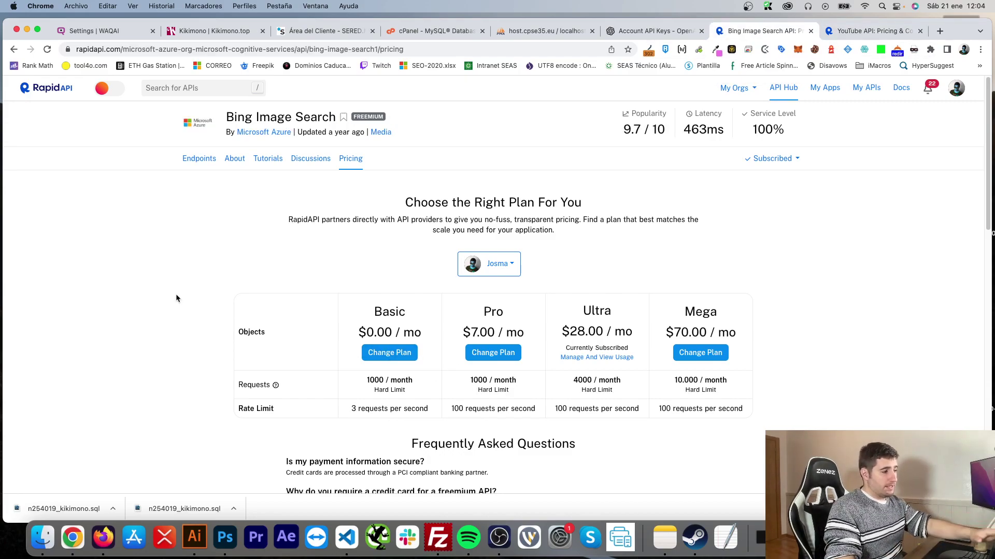